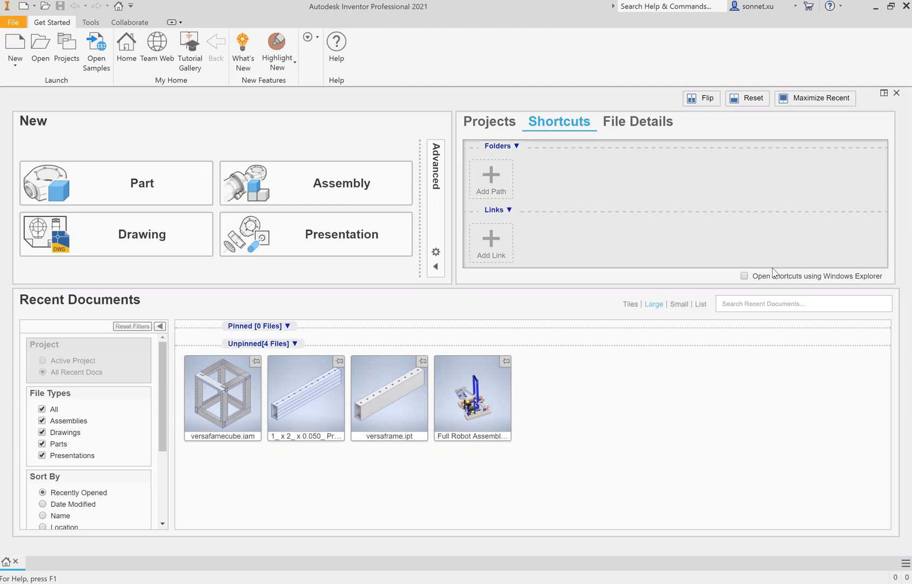
- Create a new part and start a sketch on the horizontal XZ origin plane
click(71, 199)
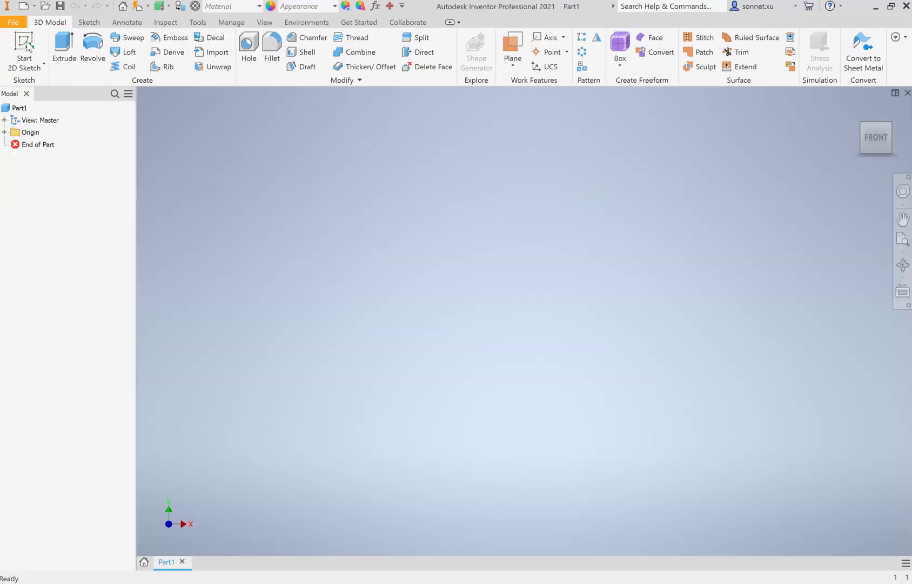
click(24, 43)
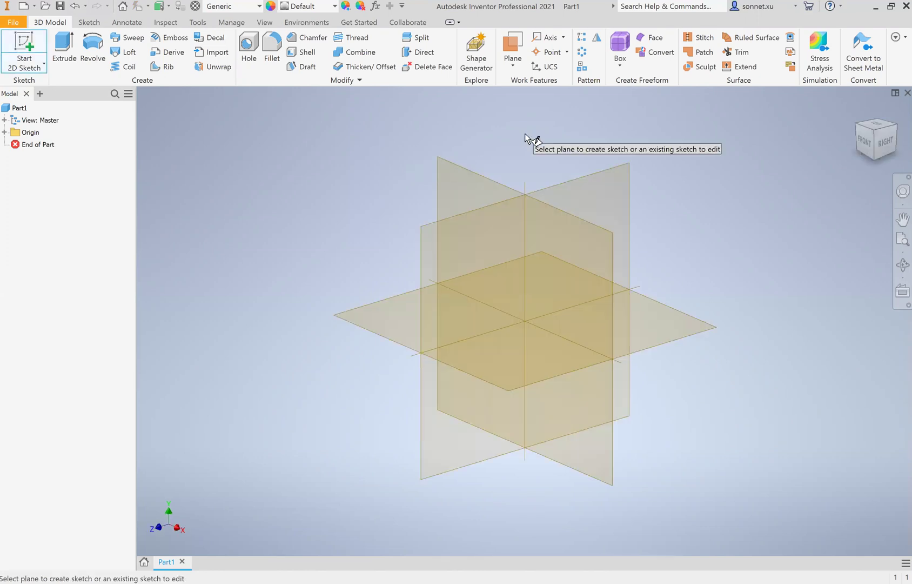
click(511, 366)
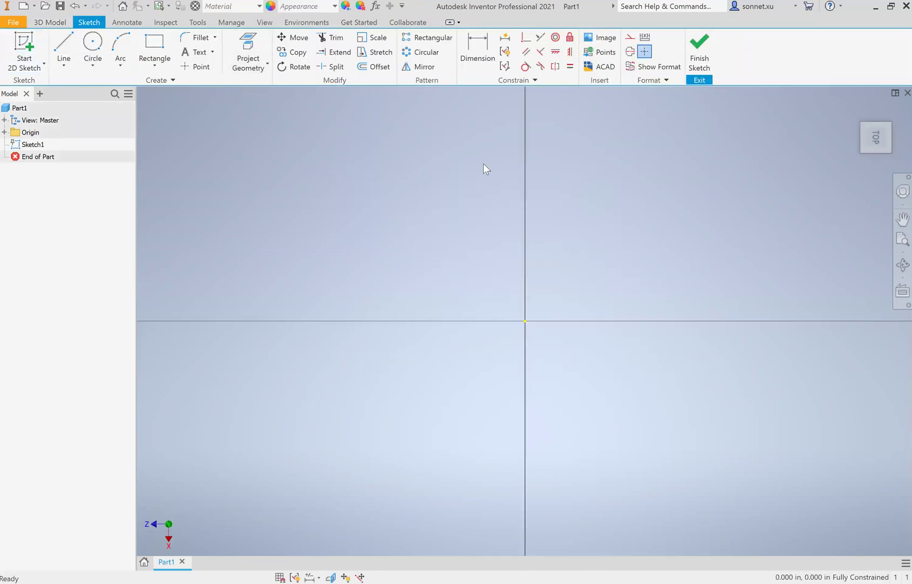
- Sketch a circle with a 5 in diameter centred on the origin
key(c)
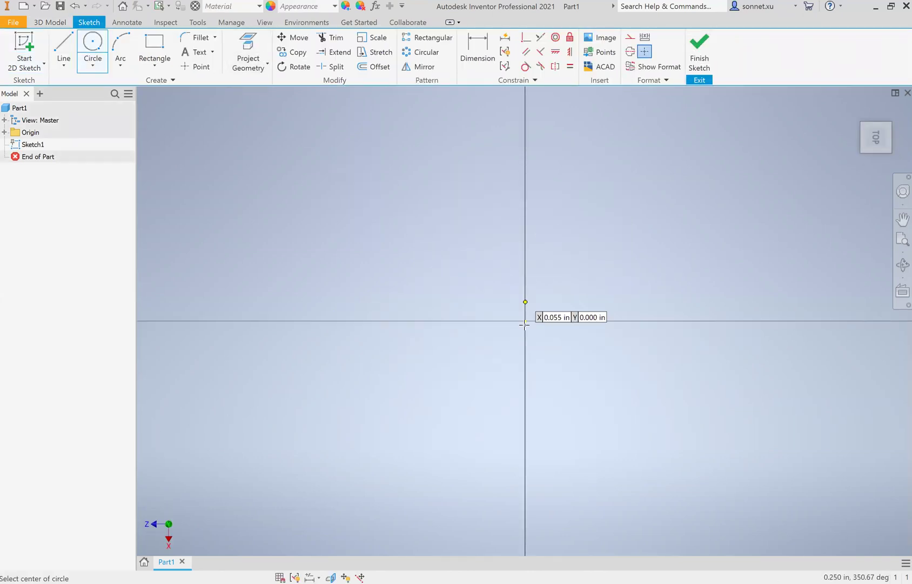
click(526, 321)
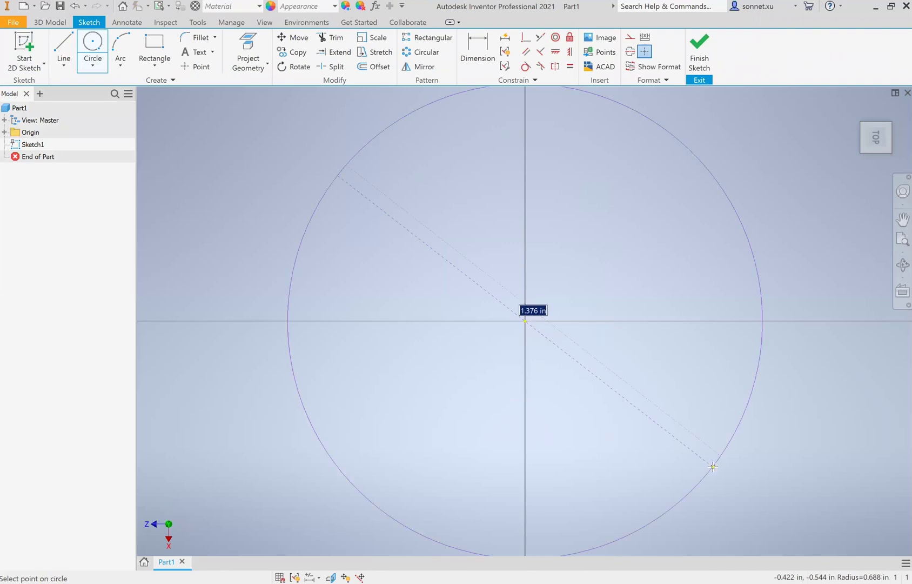
key(Return)
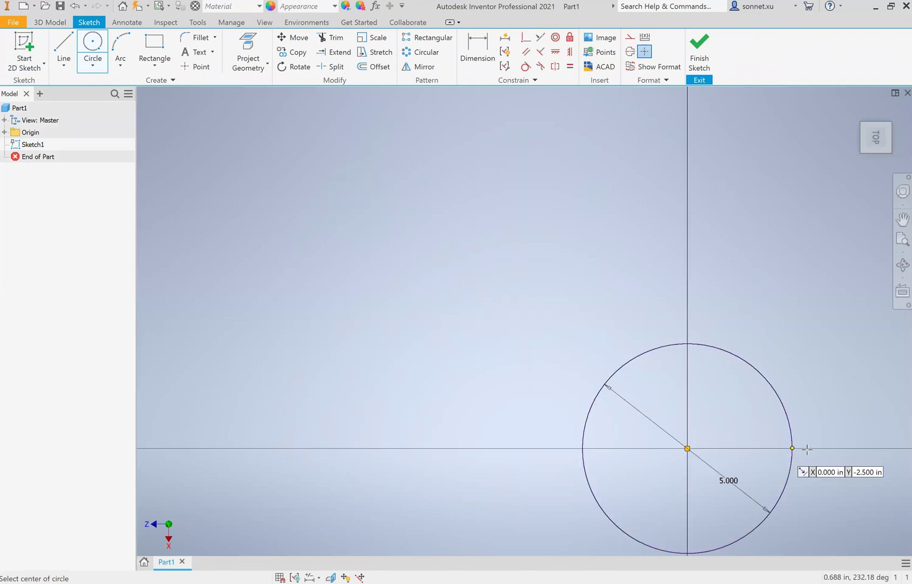
mouse_move(826, 432)
middle_down()
mouse_move(696, 315)
mouse_move(618, 277)
middle_up()
scroll(580, 300, up, 3)
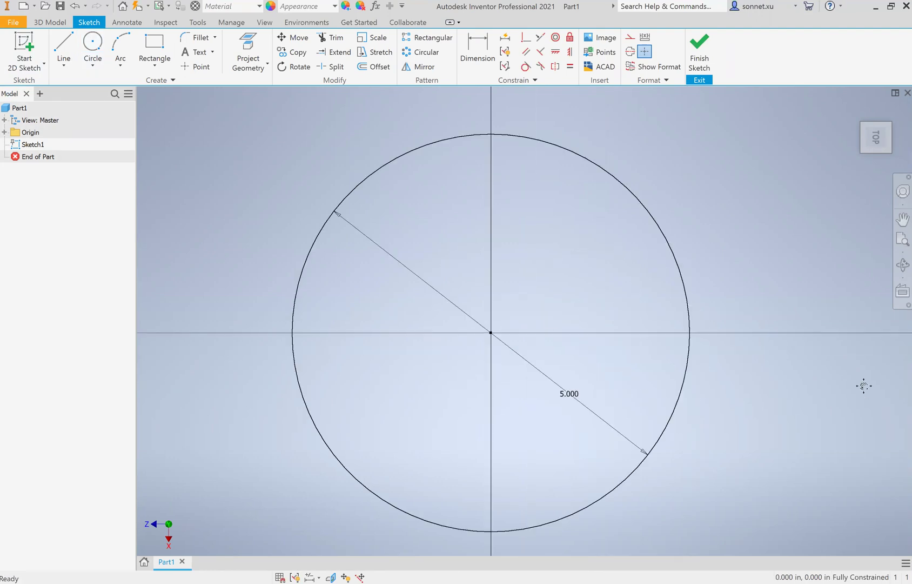
middle_drag(864, 386, 894, 385)
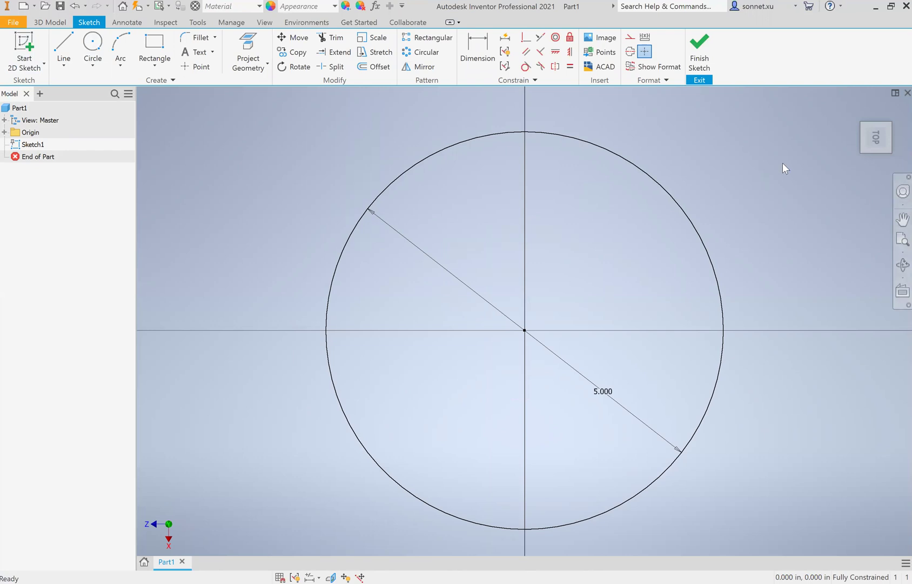
- Extrude the circle 0.5 in upward into a solid disc
key(e)
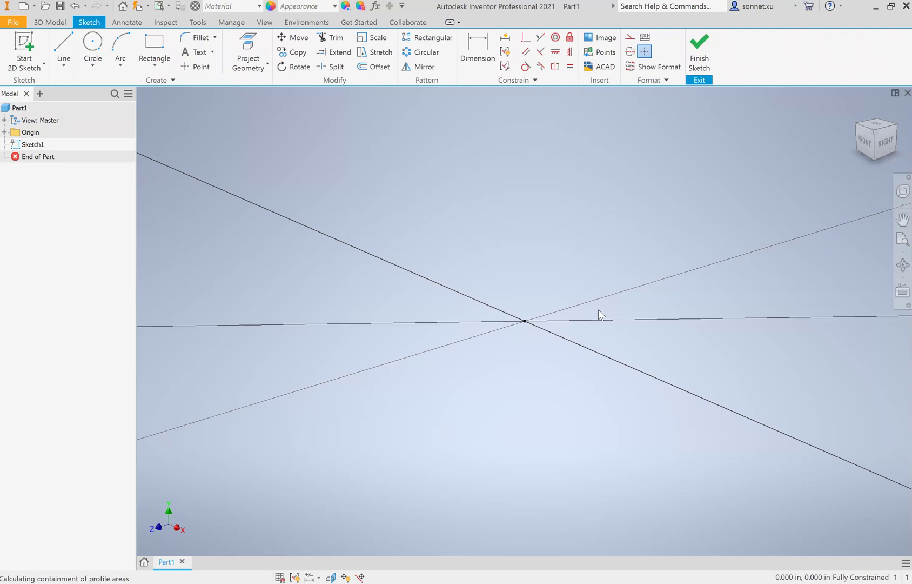
key(e)
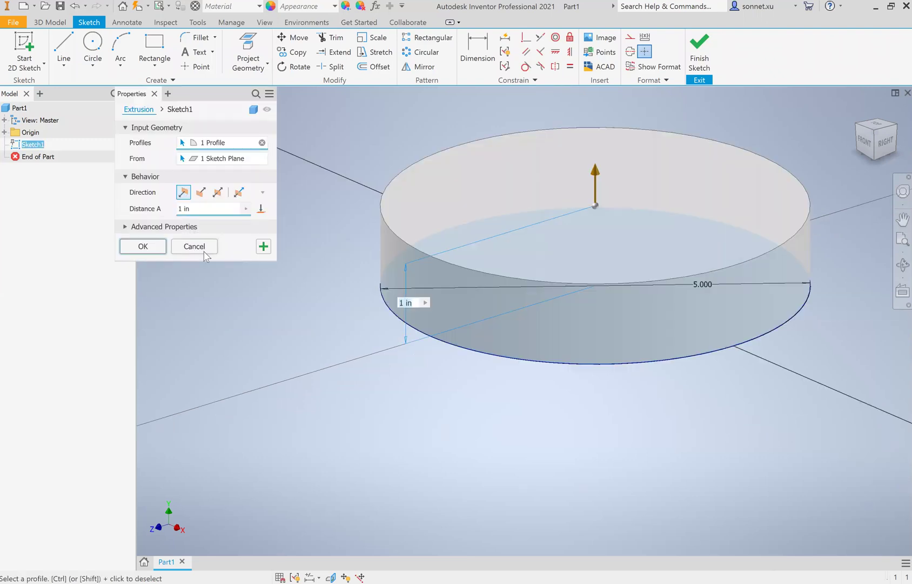
click(220, 208)
text(0.5)
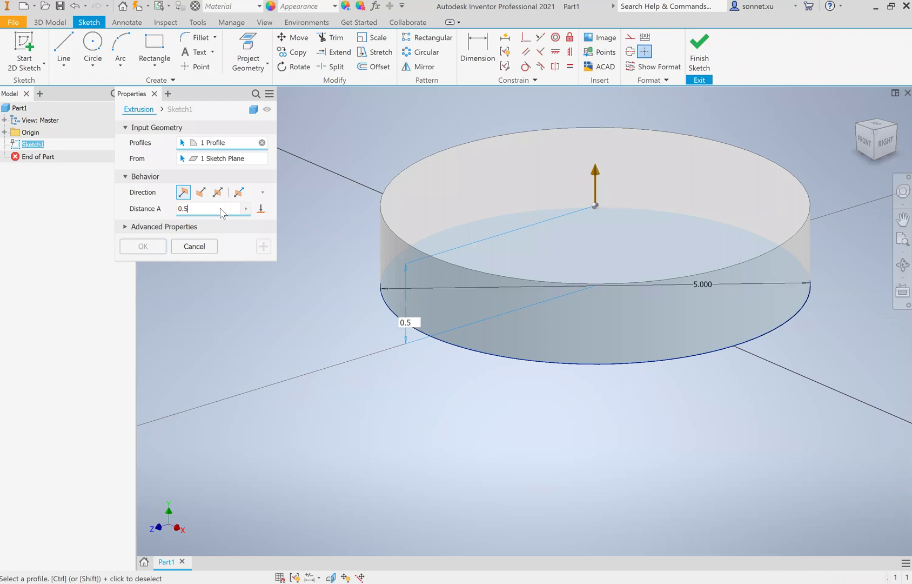
key(Return)
- Start a sketch on the disc's top face and project its outer circular edge
key(s)
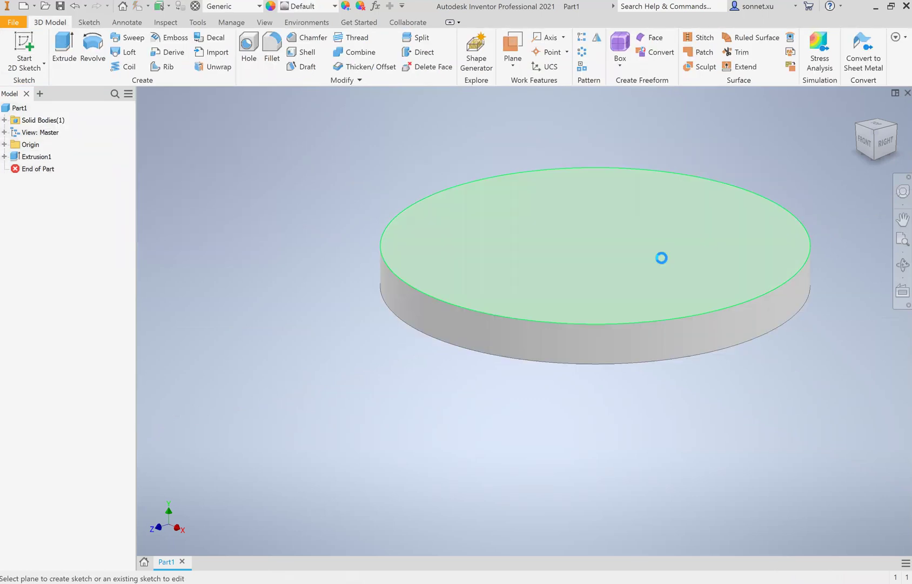
click(661, 258)
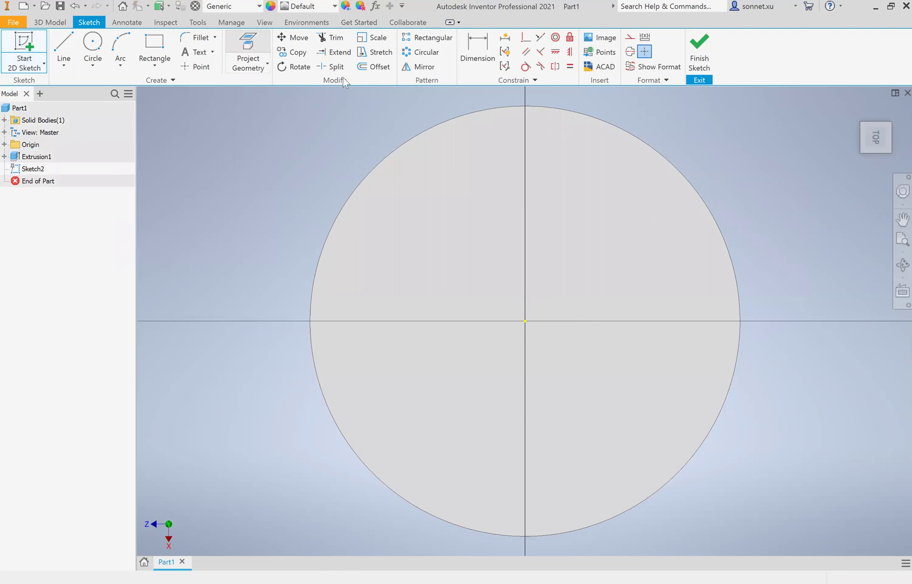
key(p)
click(390, 155)
click(240, 54)
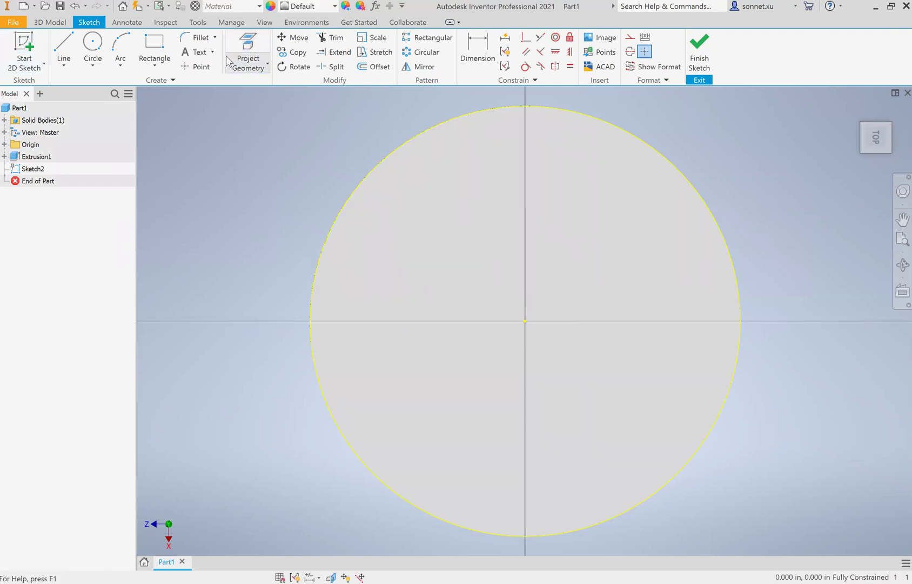
- Offset the projected edge inward by 0.25 in to form a concentric inner circle
click(372, 65)
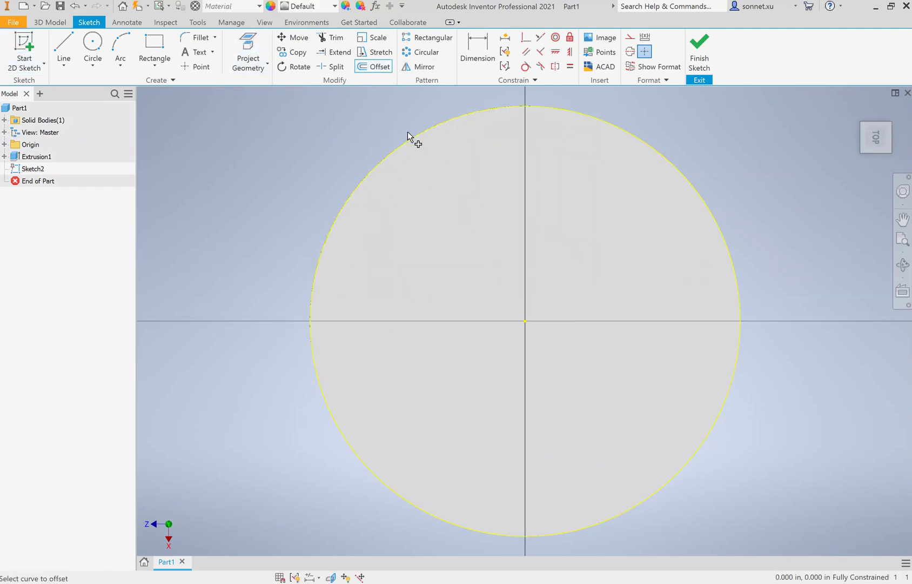
click(409, 138)
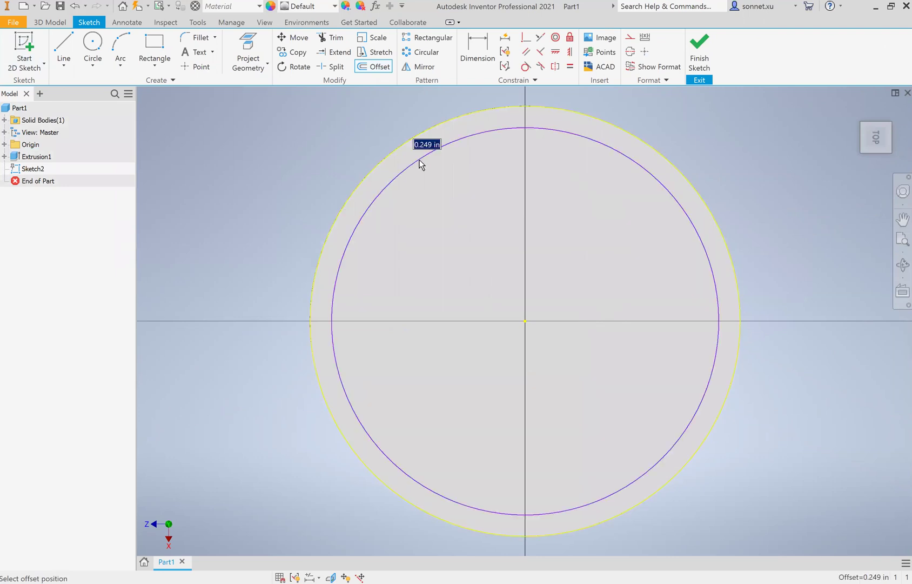
text(0.25)
key(Return)
- Cut the inner circle's area 0.25 in deep into the disc with an extrusion, leaving a raised rim
key(F6)
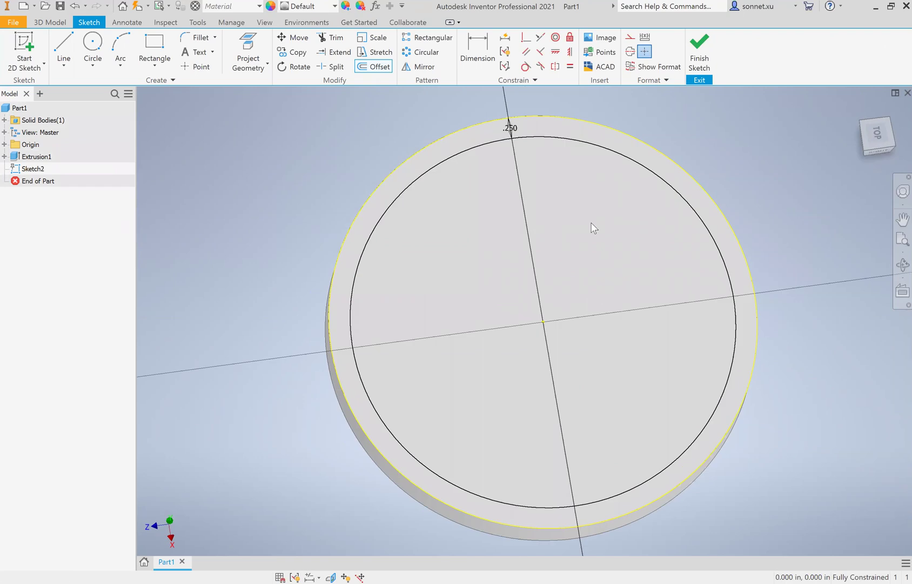
key(e)
click(464, 232)
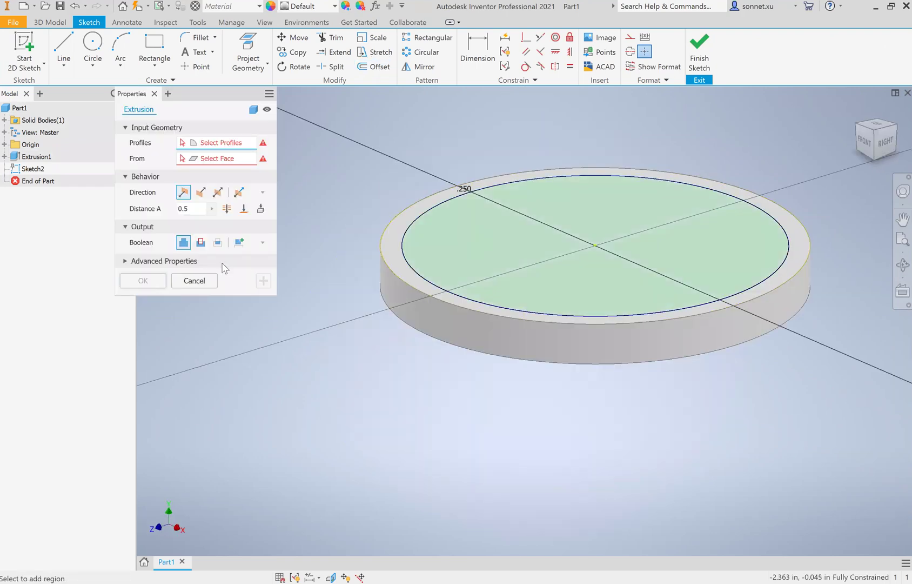
click(201, 192)
key(BackSpace)
key(BackSpace)
key(BackSpace)
text(0.25)
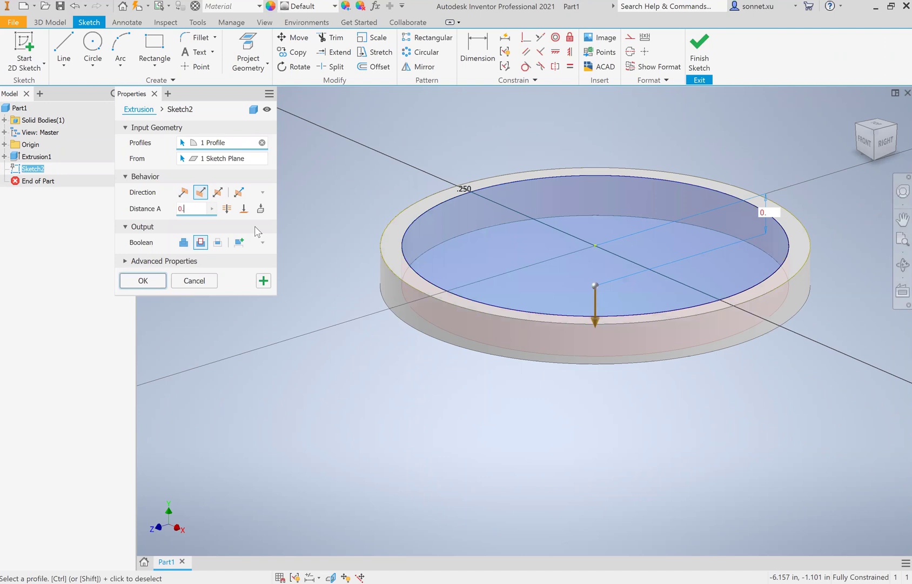
click(133, 279)
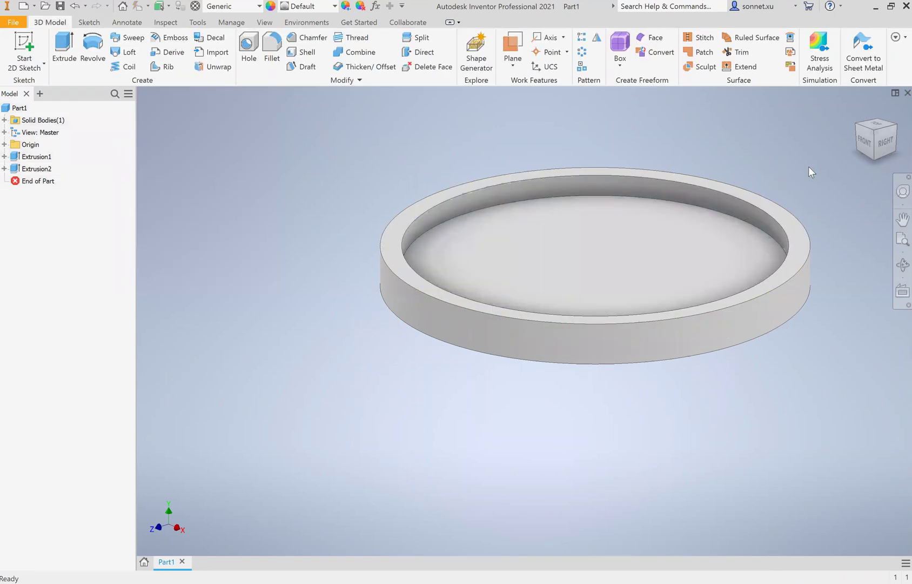
- Start a new sketch on the floor of the circular recess
middle_drag(699, 90, 675, 148)
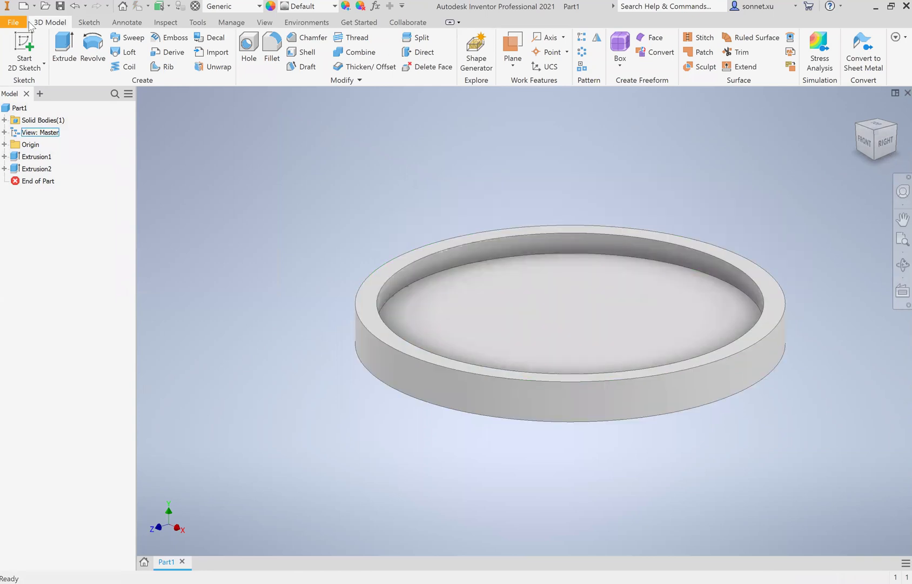
click(26, 43)
key(s)
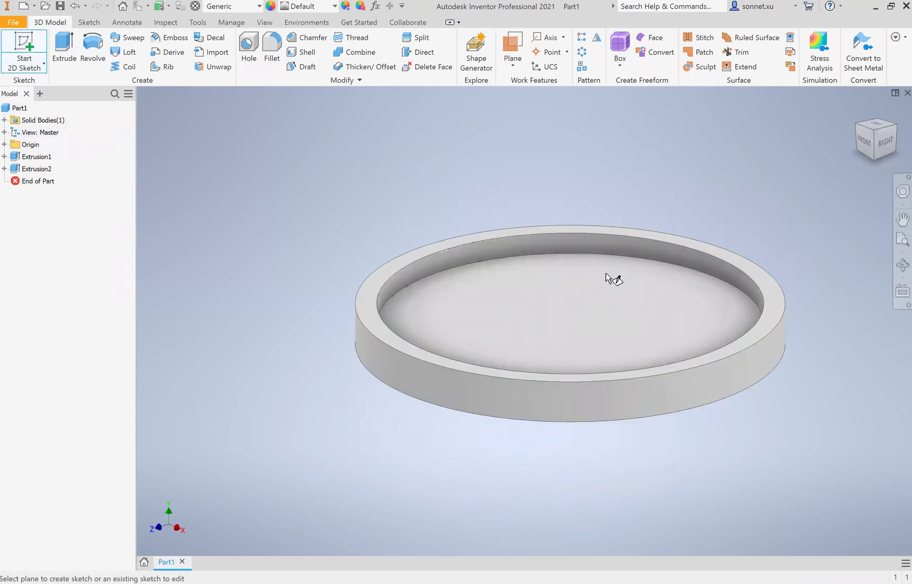
click(608, 303)
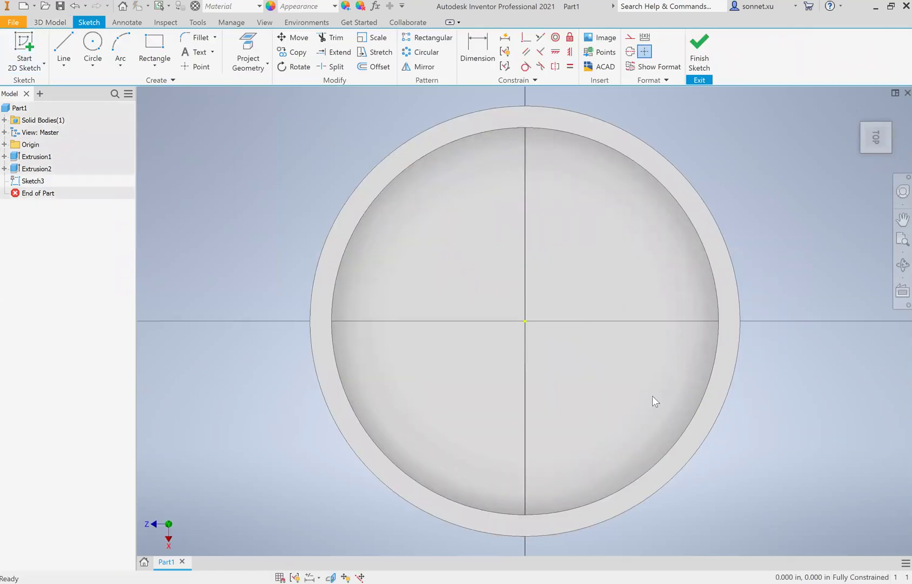
- Sketch two vertical center-point slots side by side above the horizontal axis, the left one about 0.36 in wide, and project the rim's circular edges
click(93, 43)
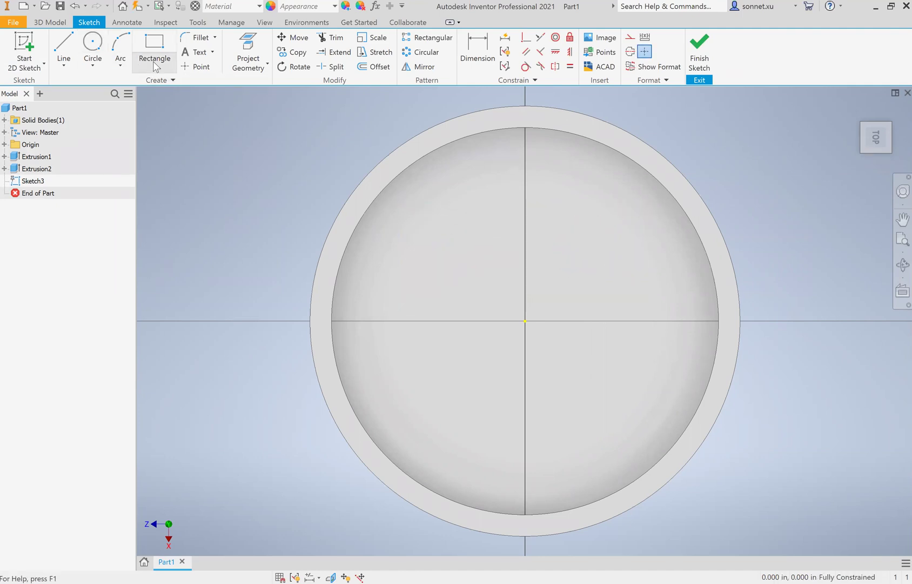
click(155, 65)
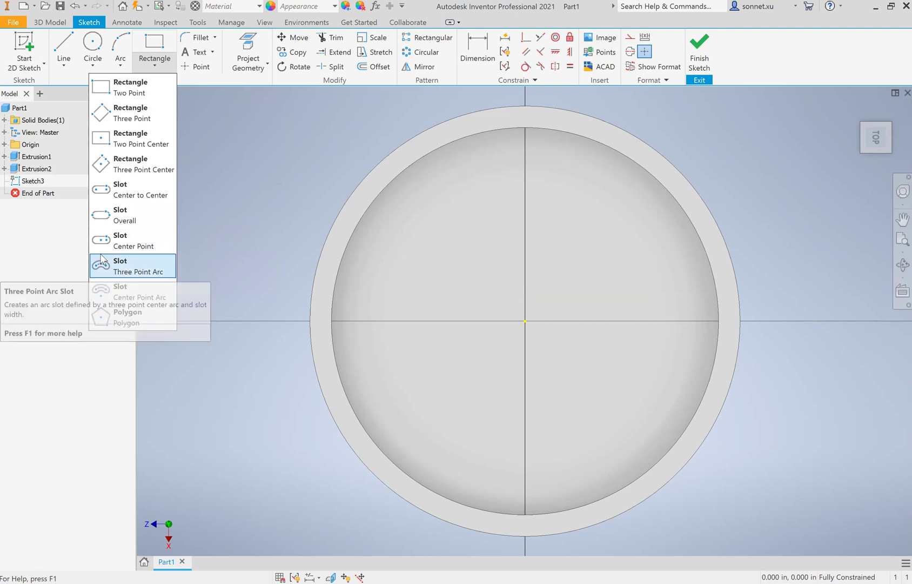
click(113, 212)
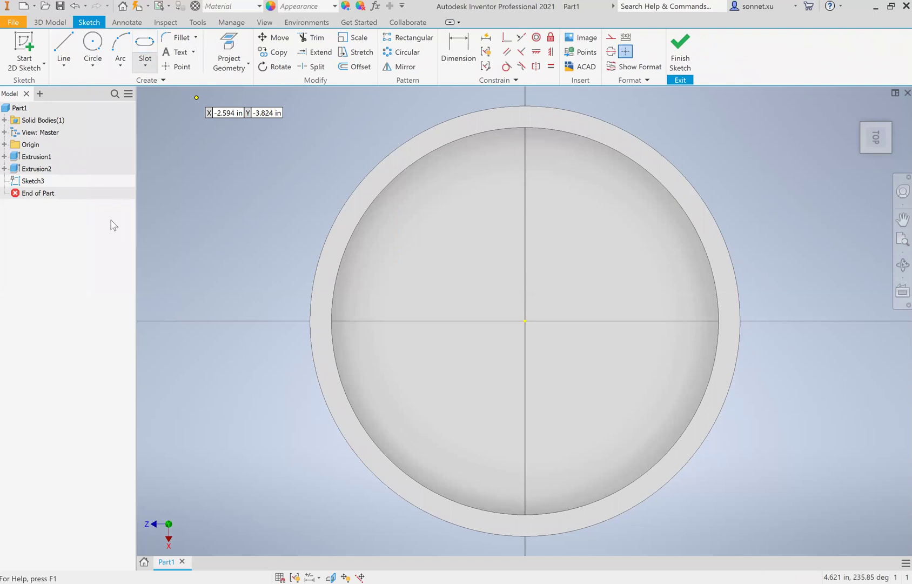
click(145, 65)
click(119, 246)
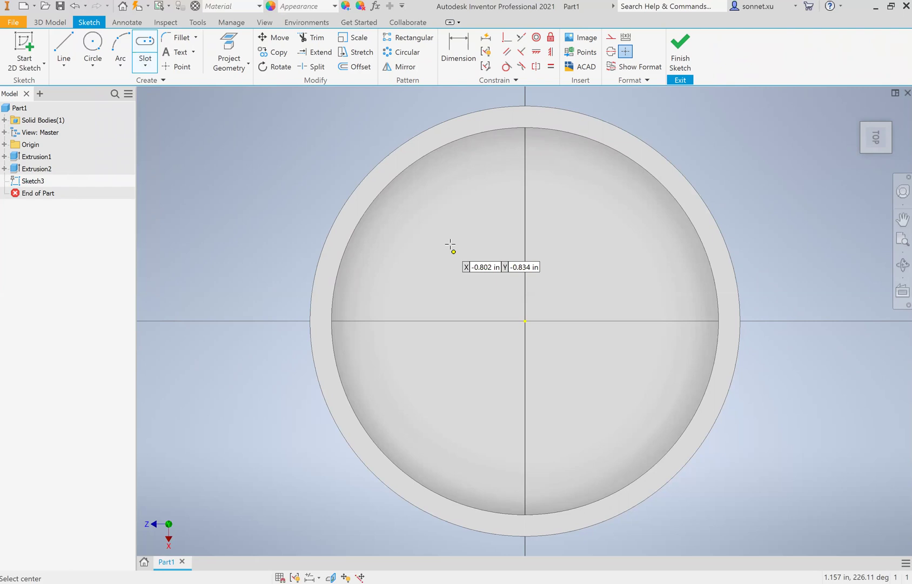
click(586, 238)
click(607, 243)
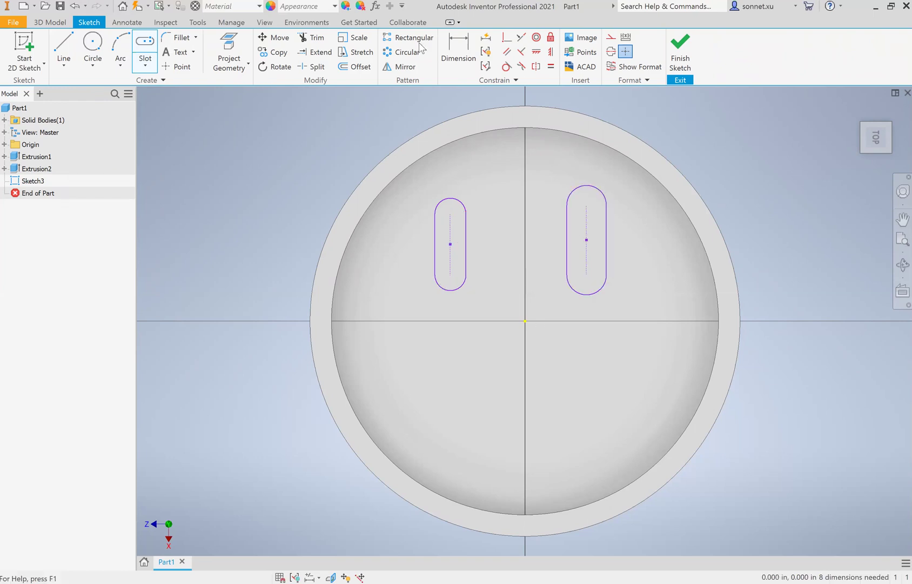
click(229, 52)
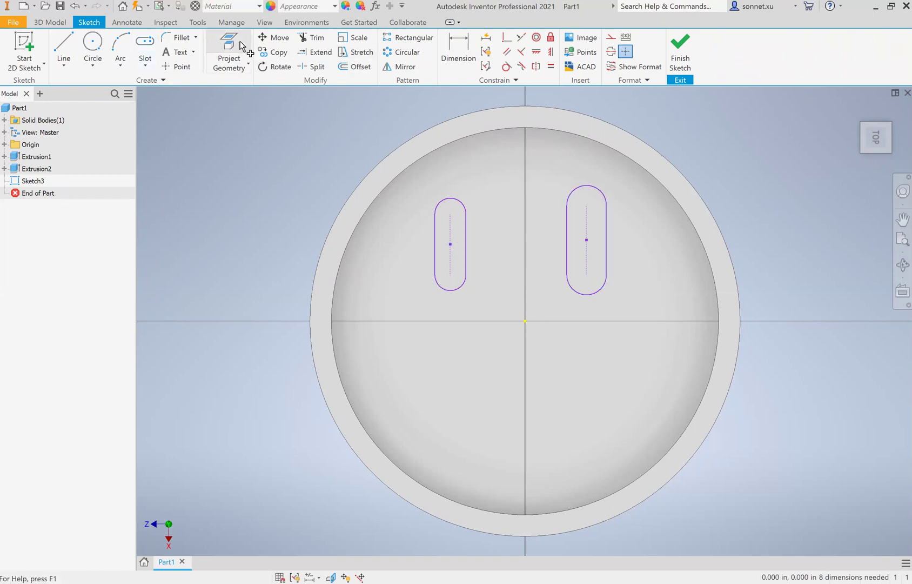
click(365, 201)
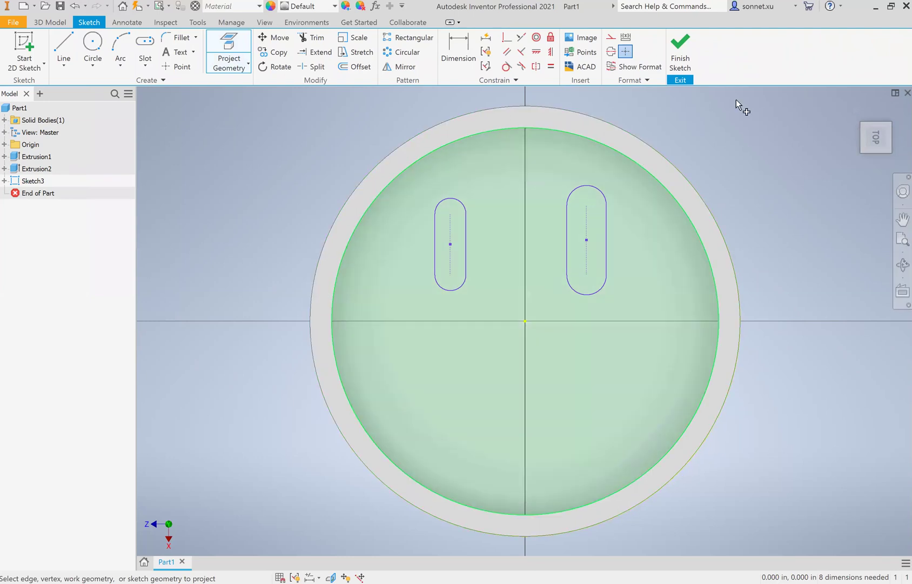
- Dimension the left slot's width and set it to 0.375 in
click(444, 61)
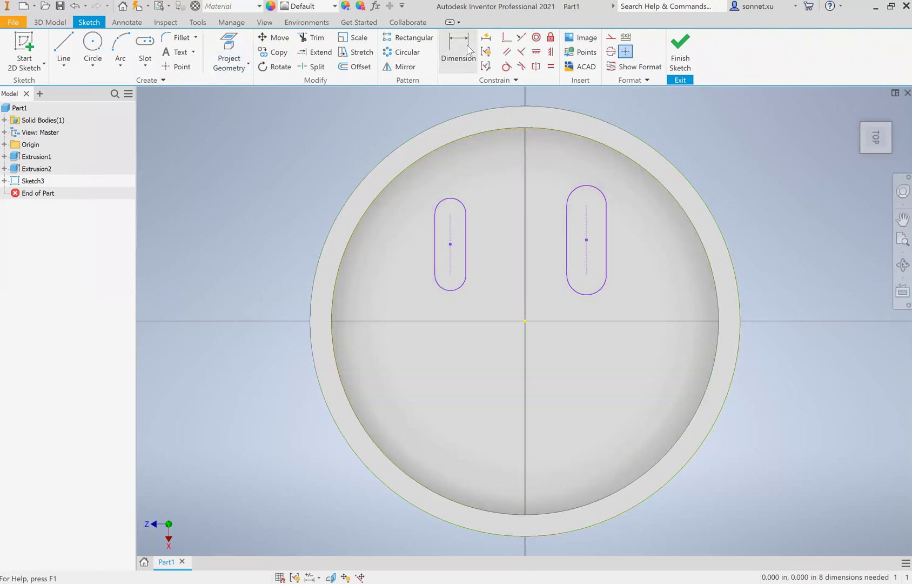
click(435, 254)
click(442, 256)
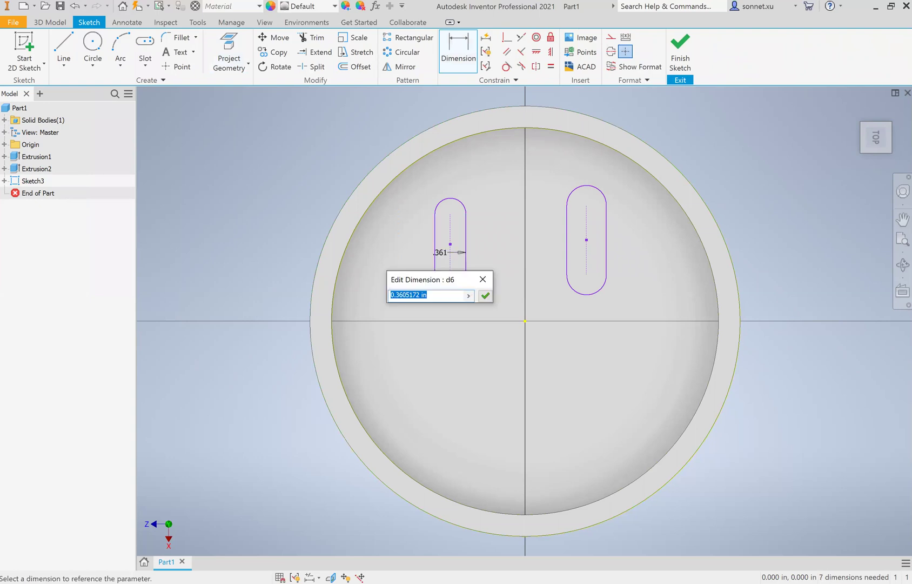
text(0.375)
key(Return)
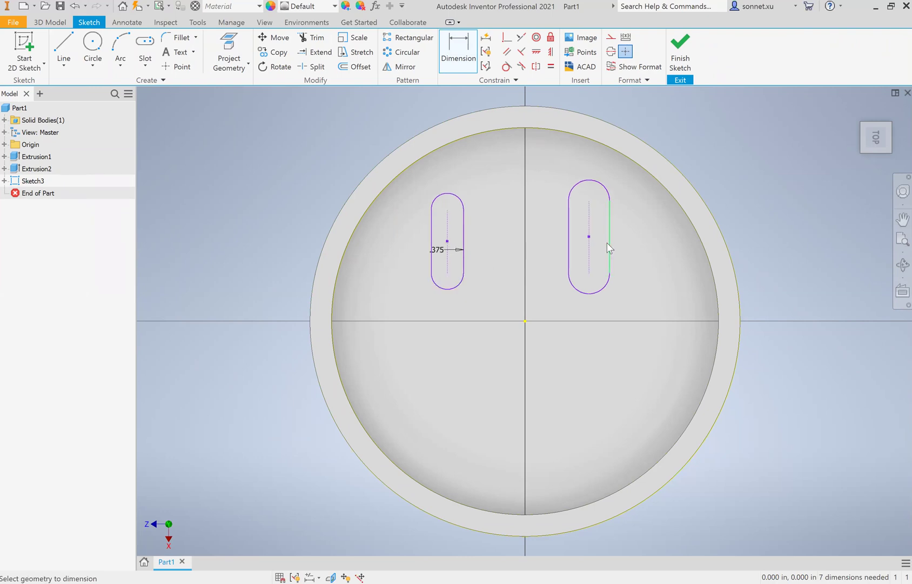
- Dimension the right slot's width and set it to 0.375 in
click(570, 245)
click(586, 261)
text(0.)
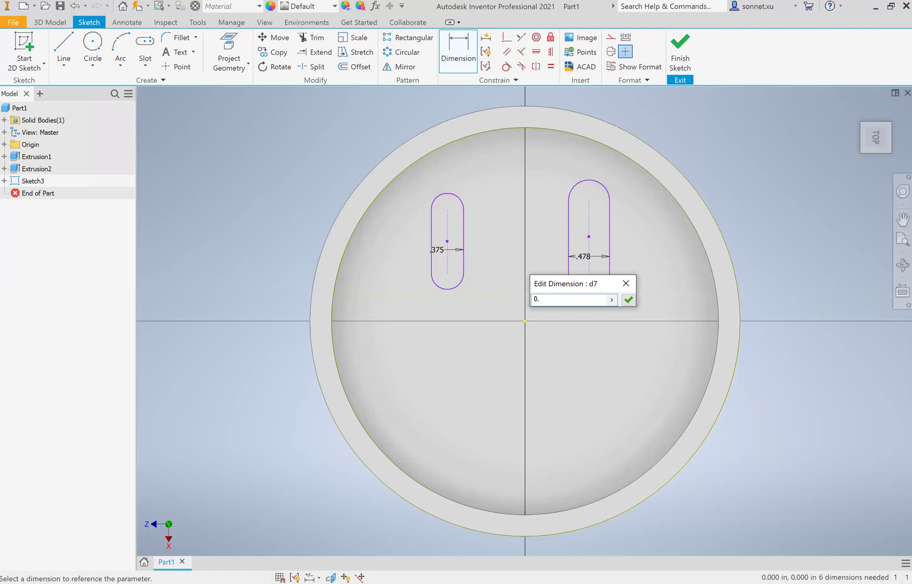
text(375)
key(Return)
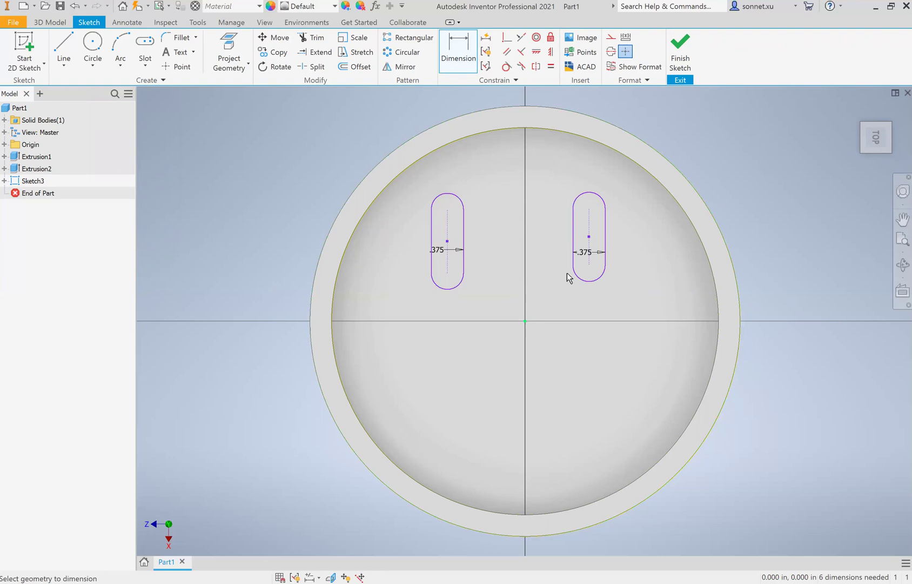
- Dimension the right slot's center horizontally from the disc center and set the distance to 0.75 in
click(566, 340)
text(0.)
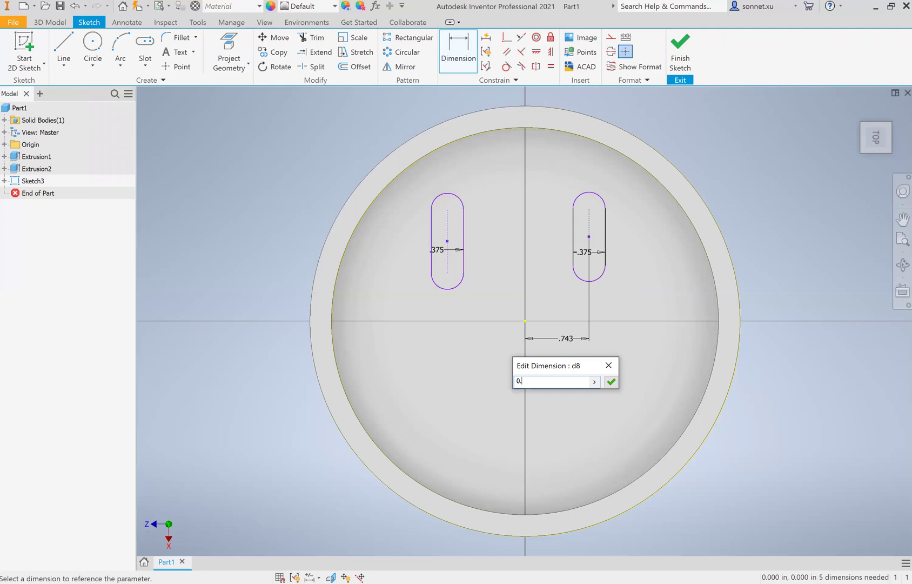
text(75)
key(Return)
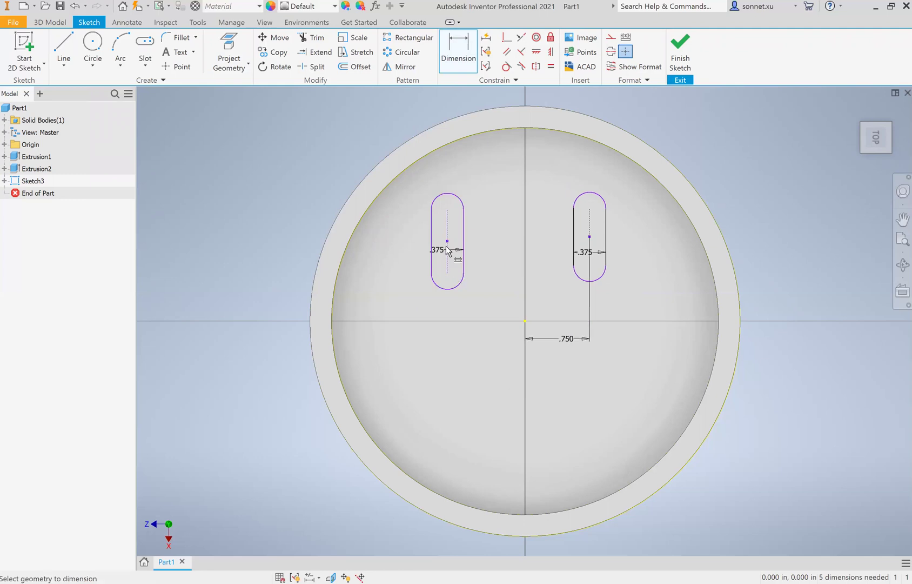
- Dimension the left slot's center horizontally from the disc center and set the distance to 0.75 in
click(447, 241)
click(524, 321)
click(493, 340)
text(0.75)
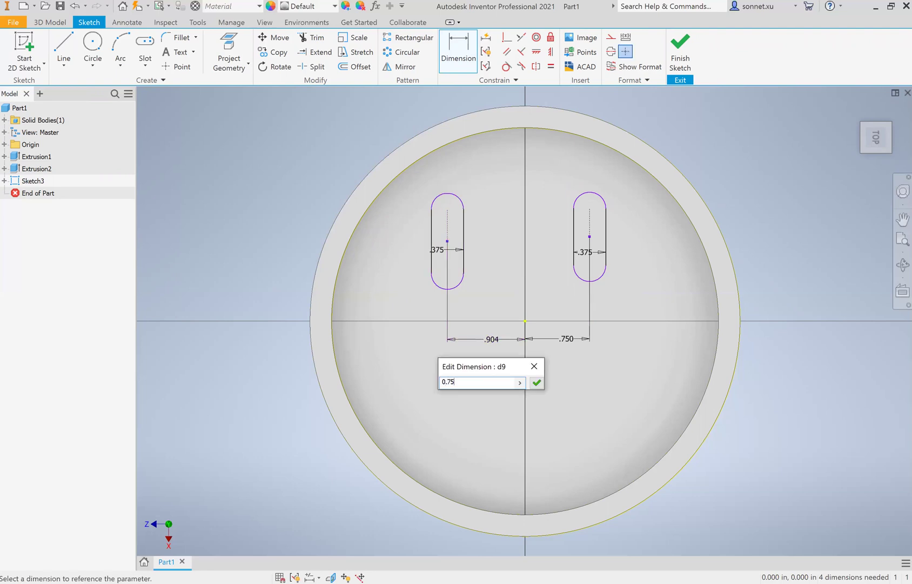
key(Return)
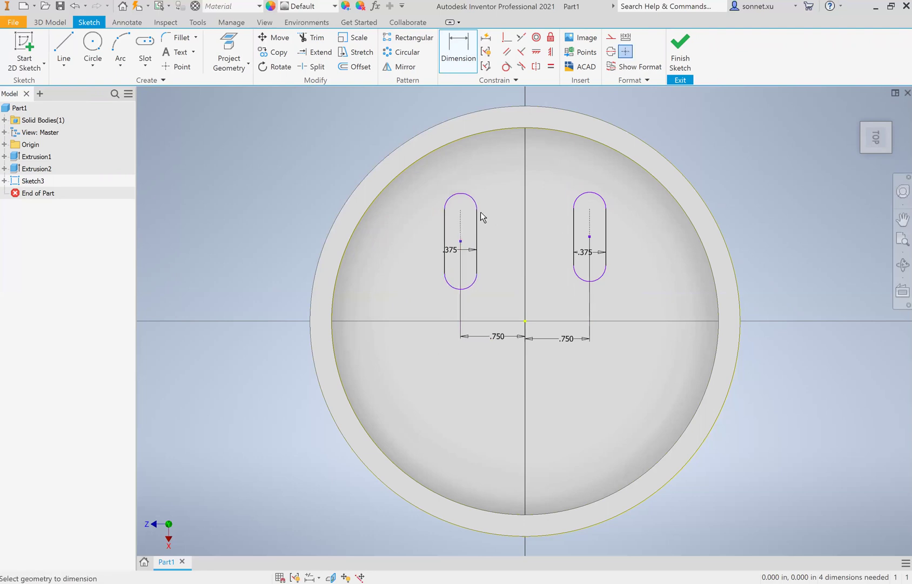
- Dimension the left slot's straight side length and set it to 0.75 in
click(478, 233)
click(500, 239)
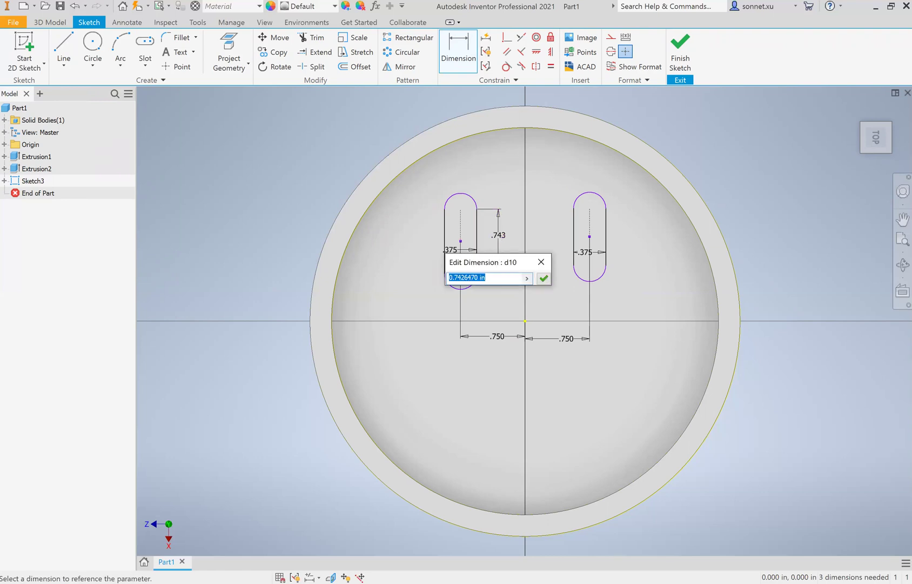
text(0.75)
key(Return)
- Dimension the right slot's straight side length and set it to 0.75 in
click(573, 221)
click(563, 227)
text(0.75)
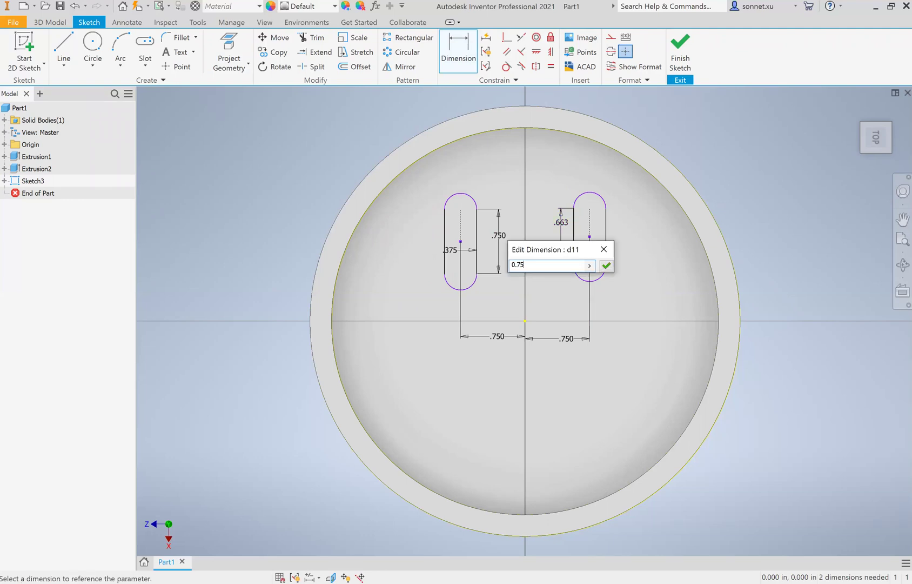
key(Return)
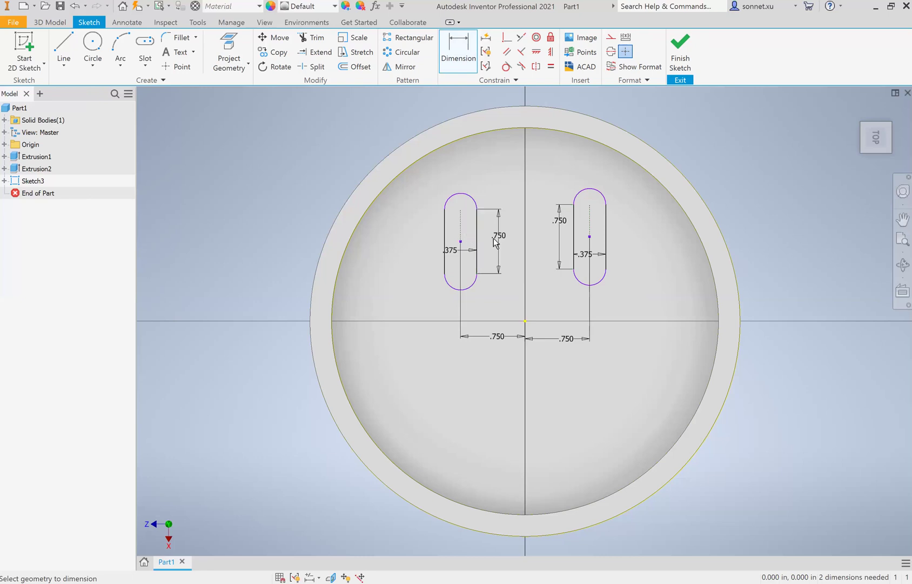
click(591, 190)
click(588, 171)
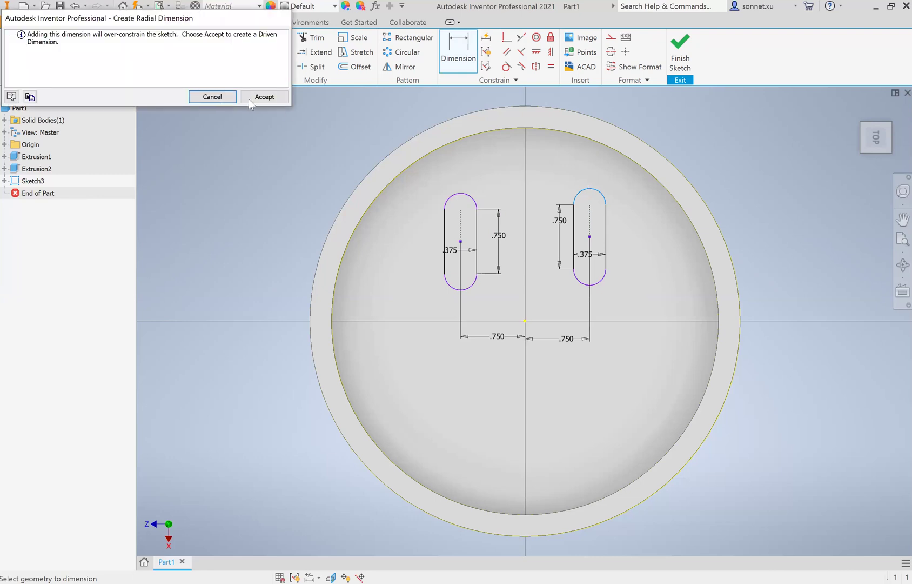
click(211, 96)
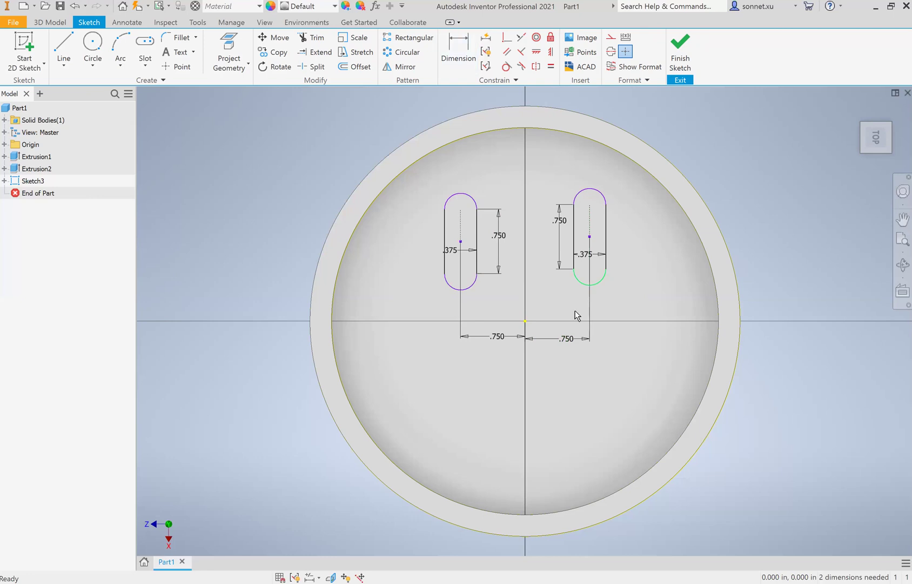
drag(578, 281, 468, 288)
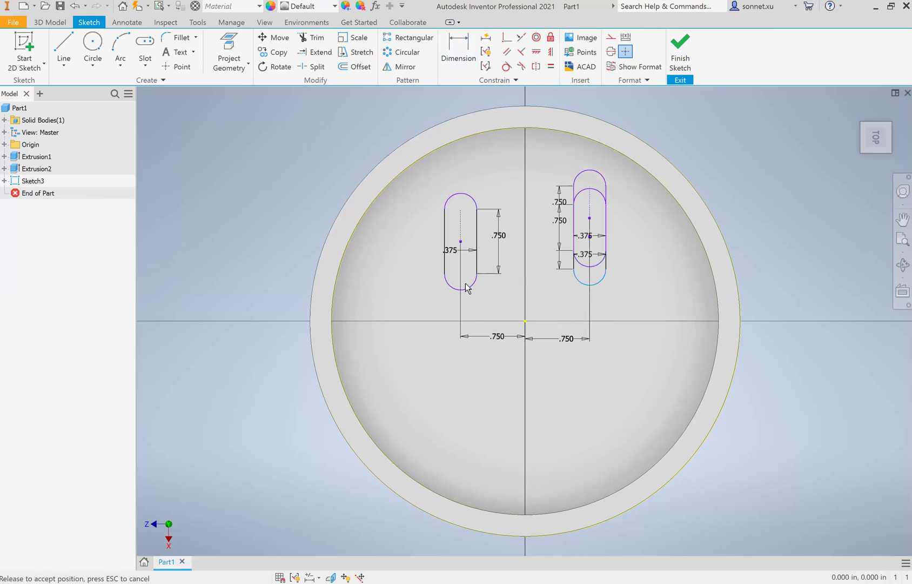
key(Escape)
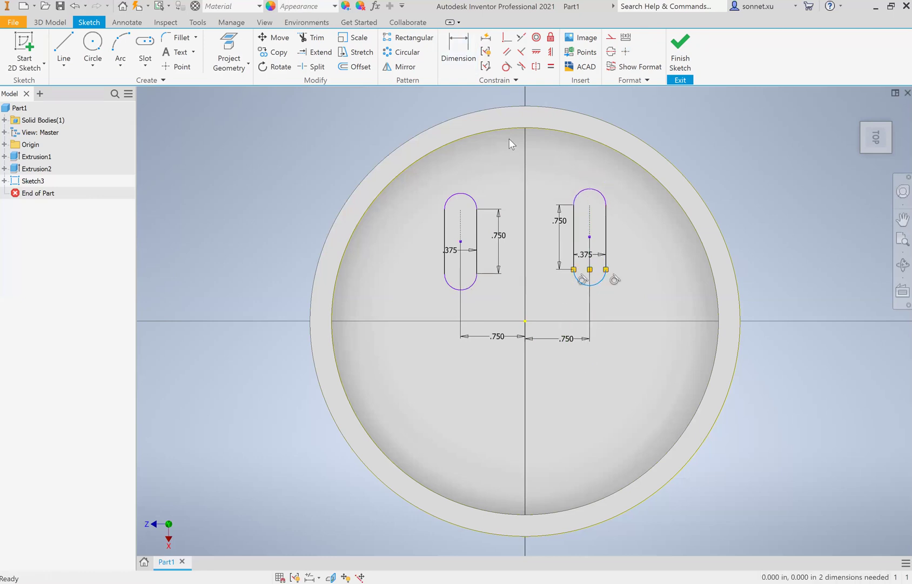
- Dimension the vertical distance from the disc center to the right slot's center and set it to 0.875 in
click(458, 51)
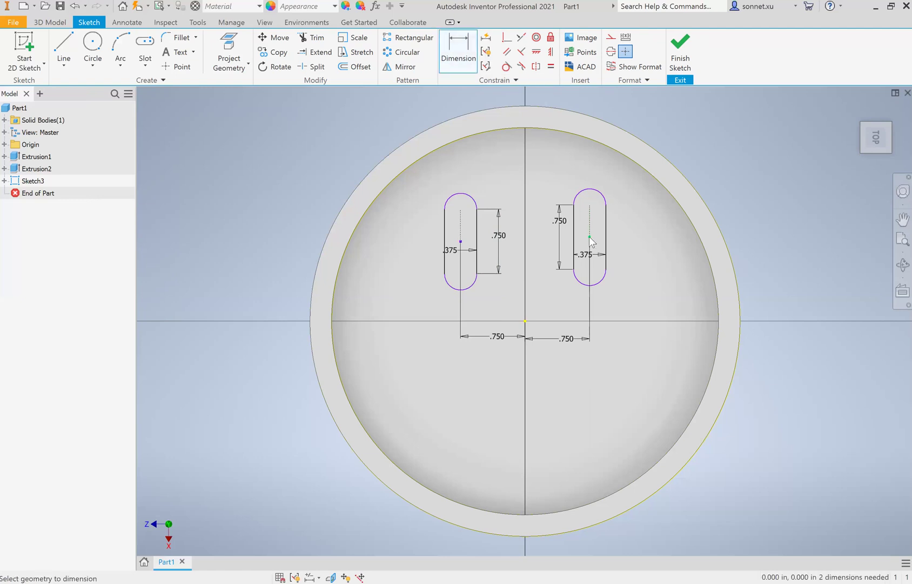
click(523, 322)
click(522, 246)
text(0.87)
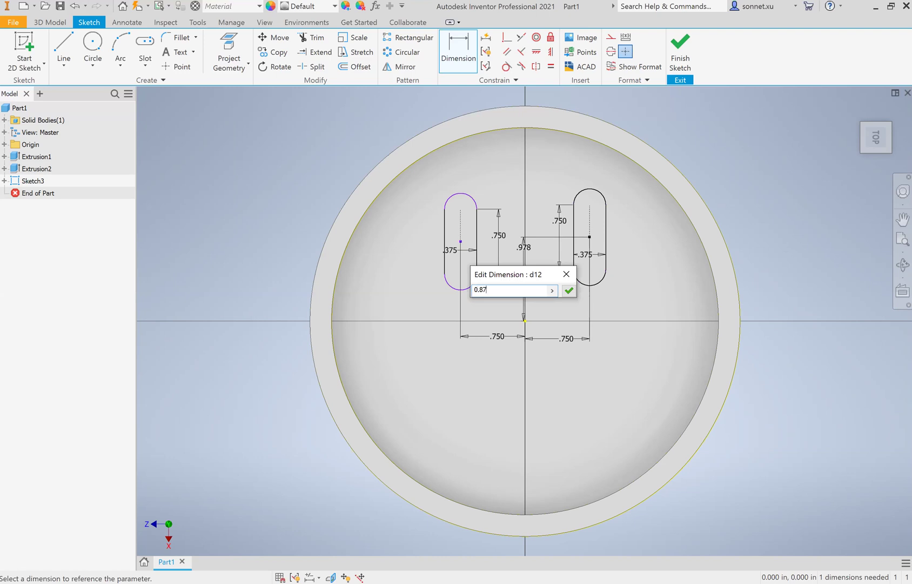
text(5)
key(Return)
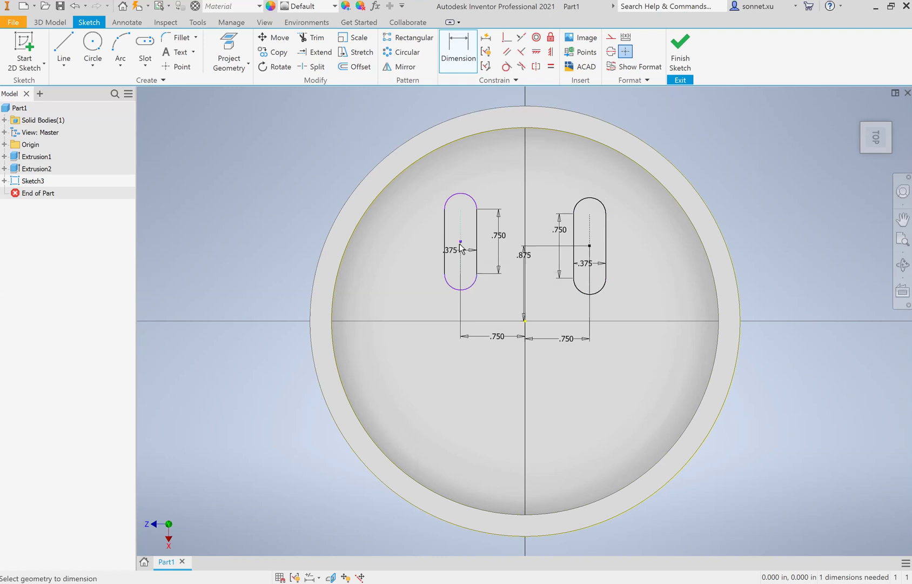
- Dimension the vertical distance from the disc center to the left slot's center and set it to 0.875 in
click(466, 248)
click(525, 320)
click(493, 361)
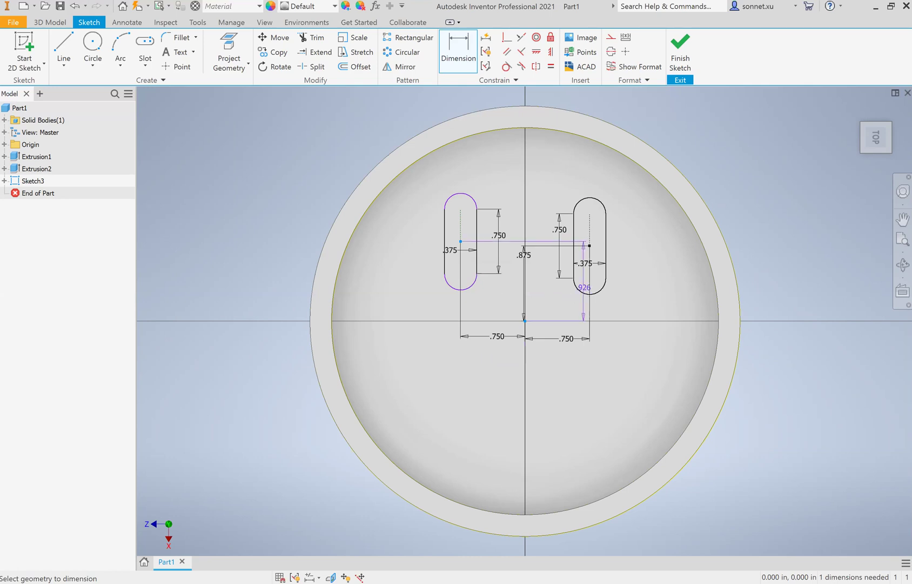
click(551, 293)
text(0.875)
key(Return)
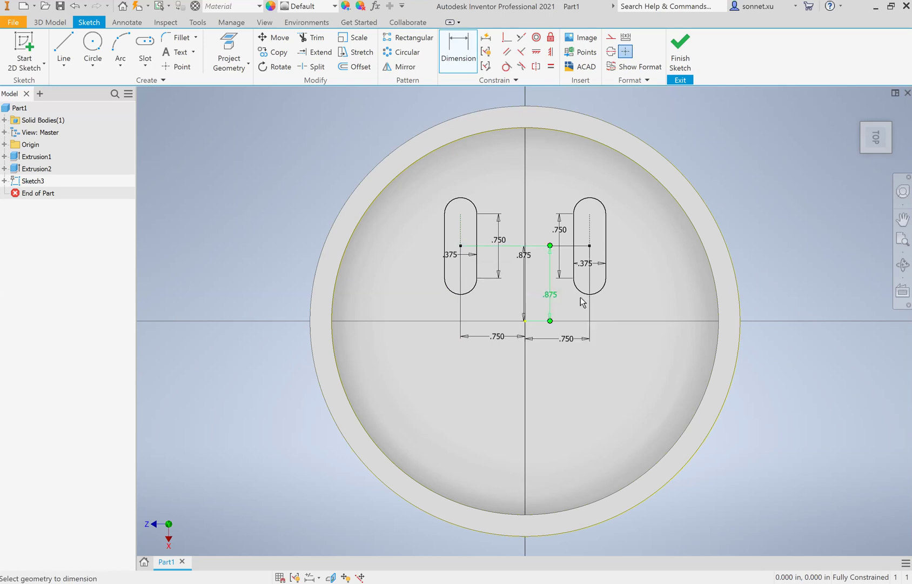
- Move the left slot's vertical position dimension over next to the left slot to tidy the sketch
drag(552, 288, 478, 261)
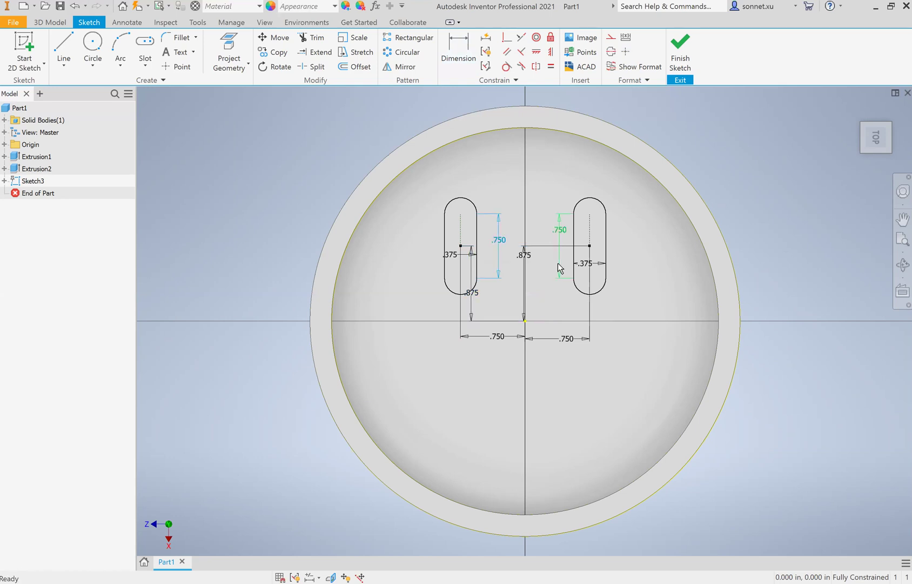
click(570, 267)
drag(524, 300, 546, 297)
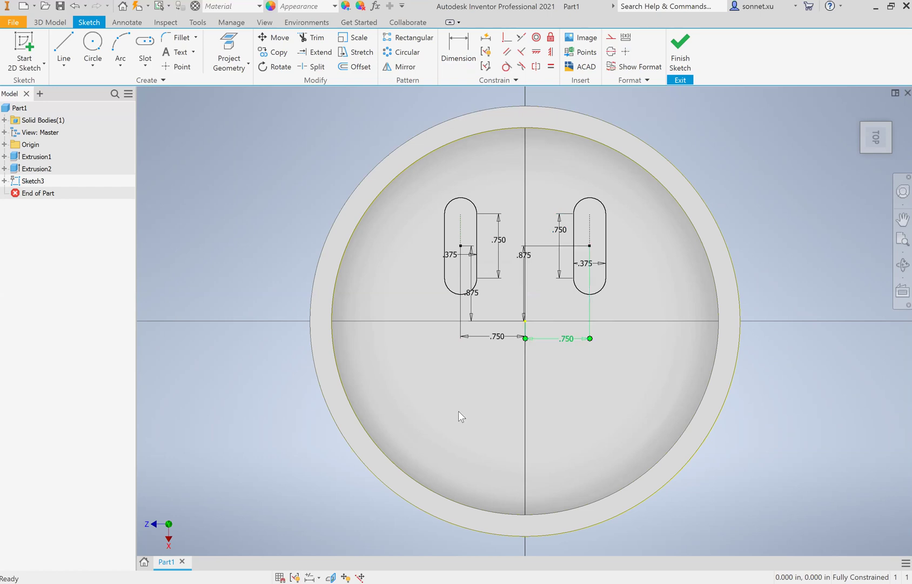
- Sketch a smile-shaped center-point arc slot below the disc center, with inner radius about 1.13 in and end radius about 0.13 in
click(144, 66)
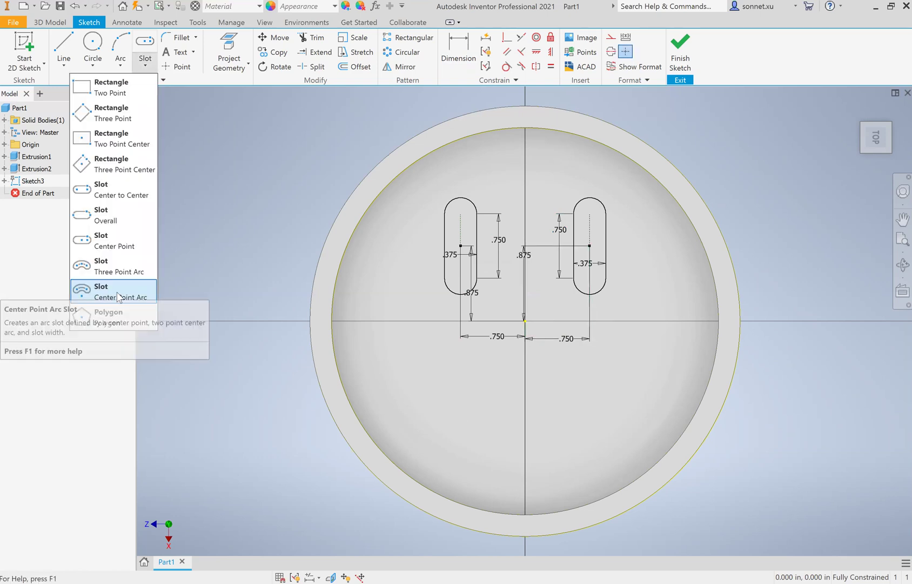
click(118, 296)
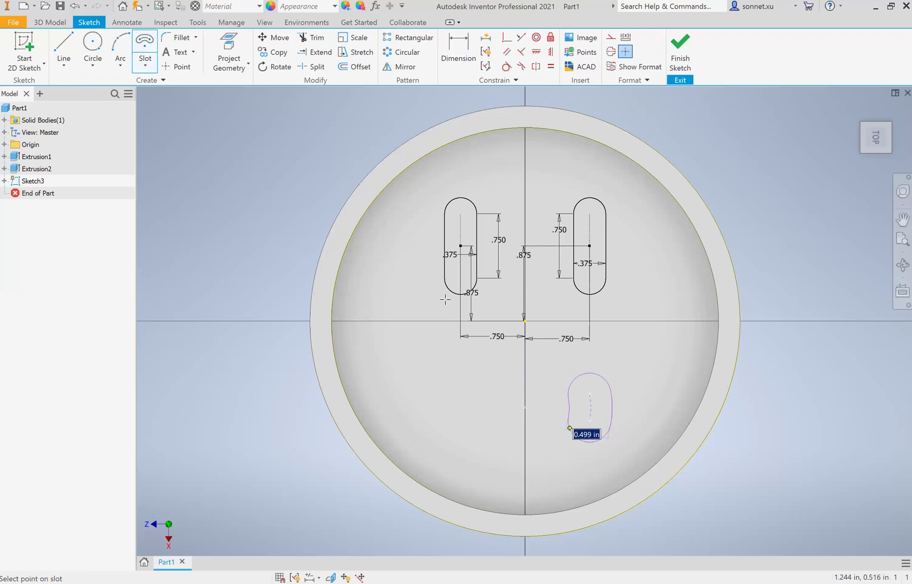
key(Escape)
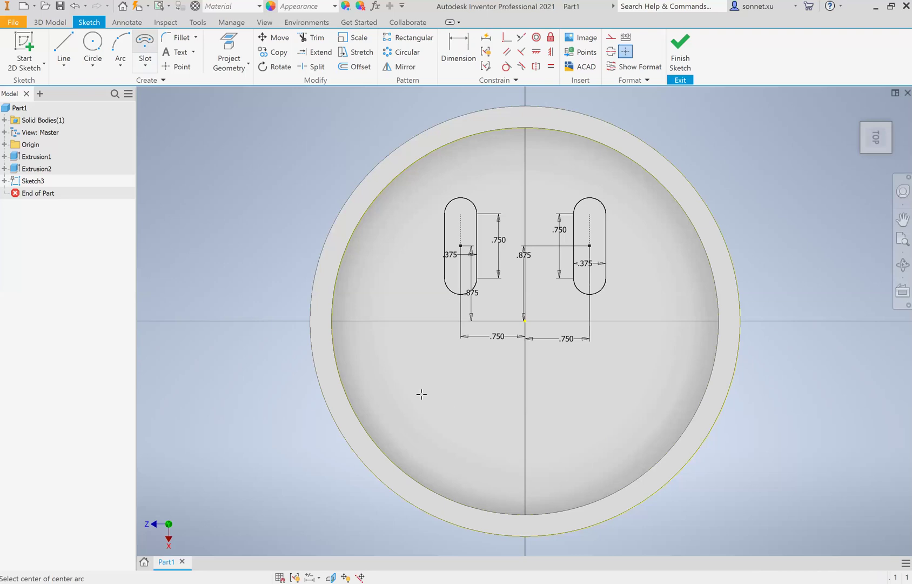
click(524, 378)
click(421, 394)
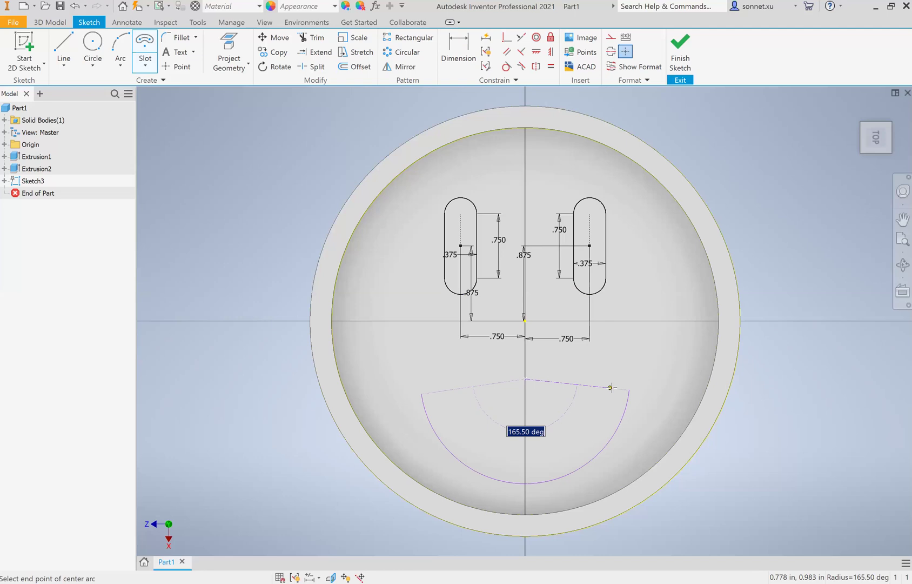
click(611, 388)
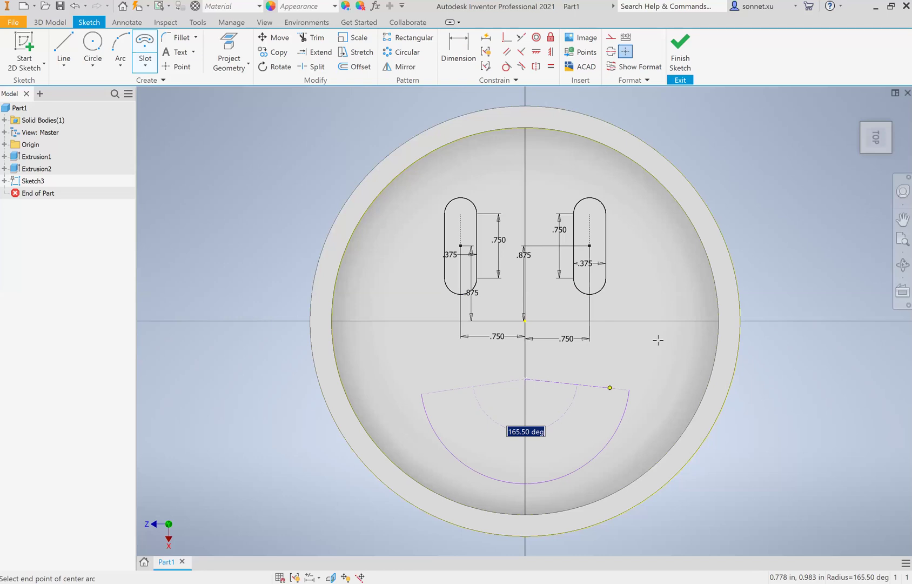
click(629, 386)
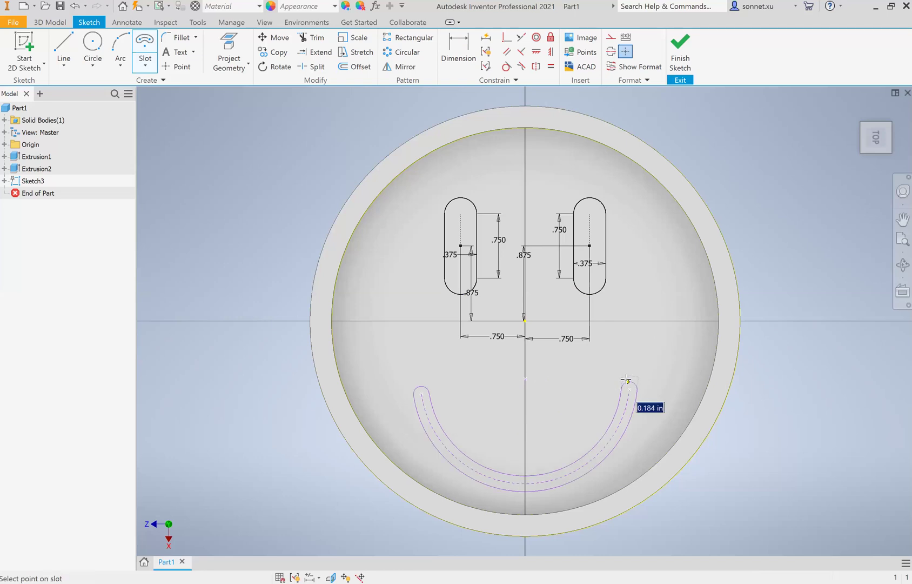
click(556, 472)
key(Escape)
drag(424, 384, 420, 374)
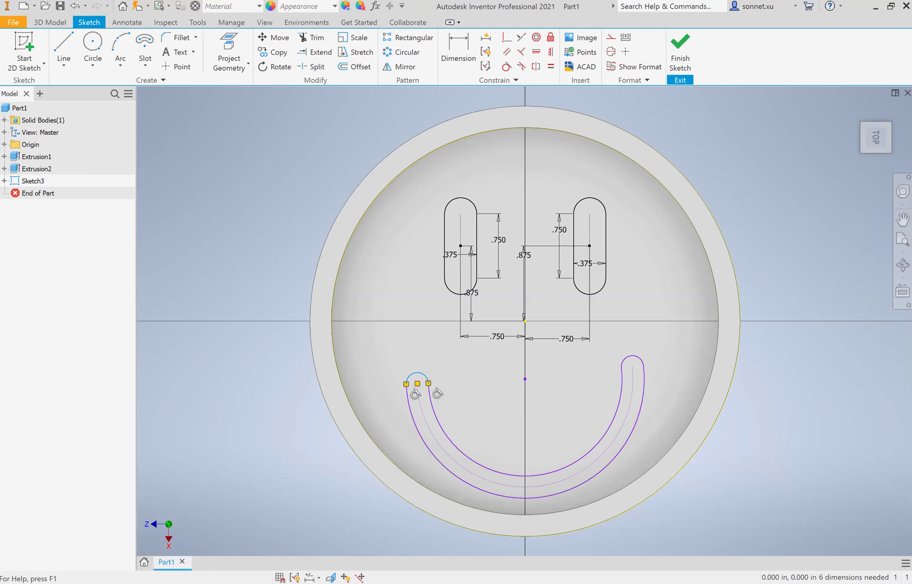
- Dimension the arc slot's center point vertically from the disc center and set the distance to 0.5 in
click(444, 49)
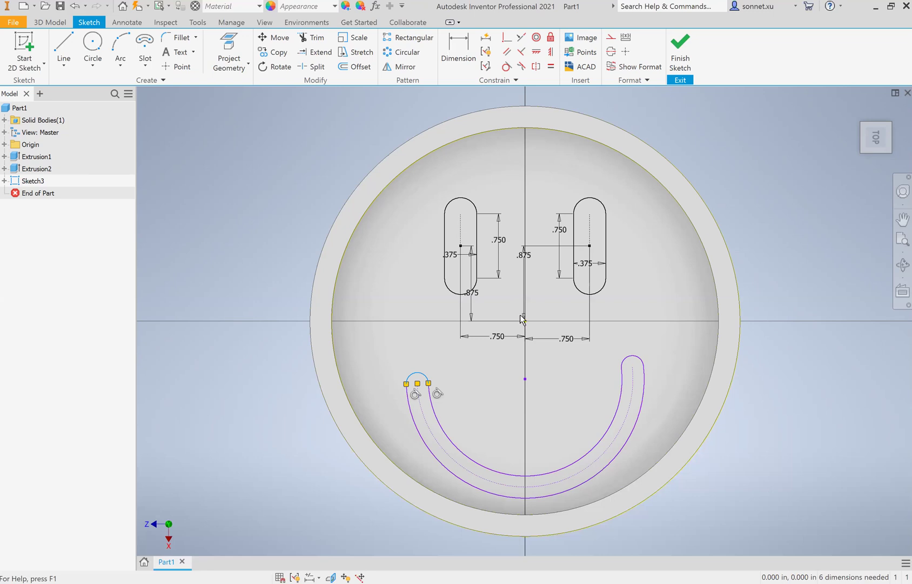
click(524, 379)
click(544, 361)
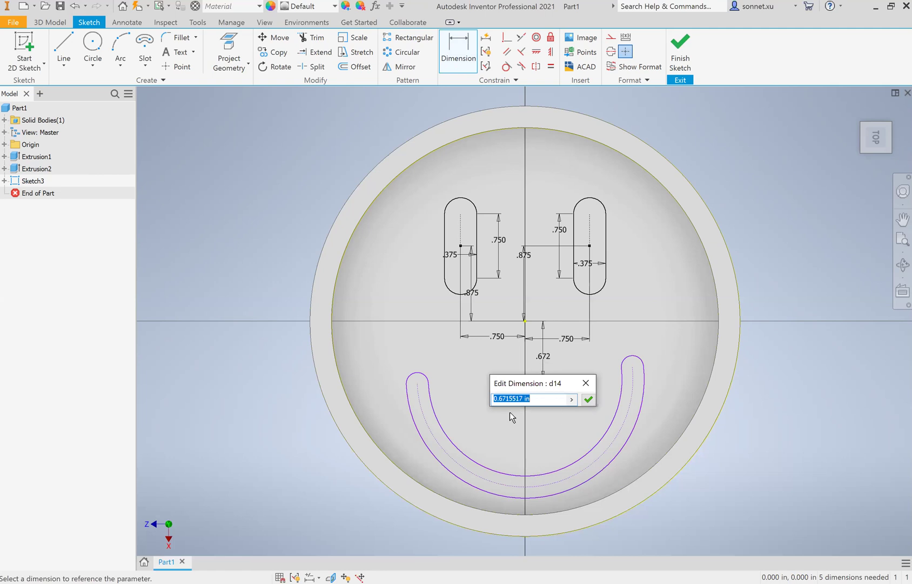
text(.5)
key(Return)
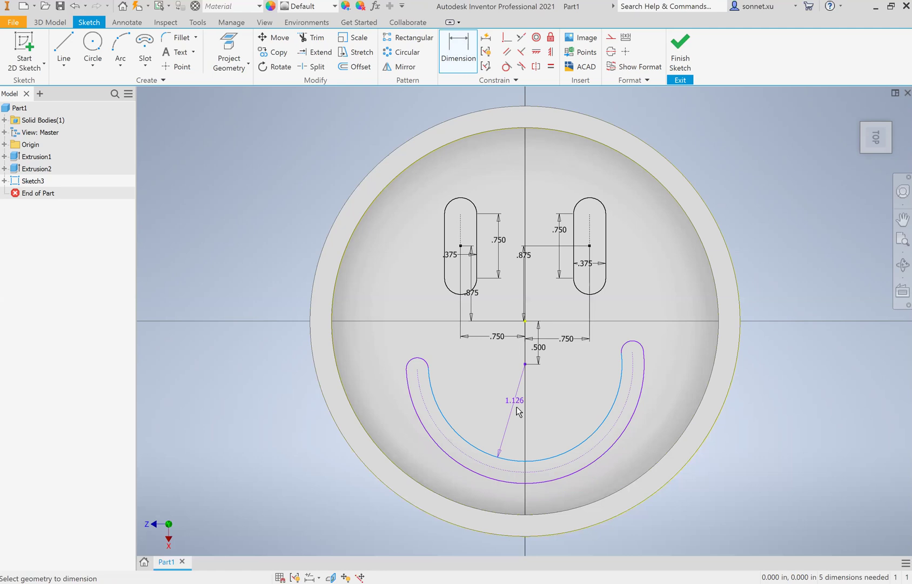
- Dimension the radius of the arc slot's inner arc and set it to 1 in
click(518, 411)
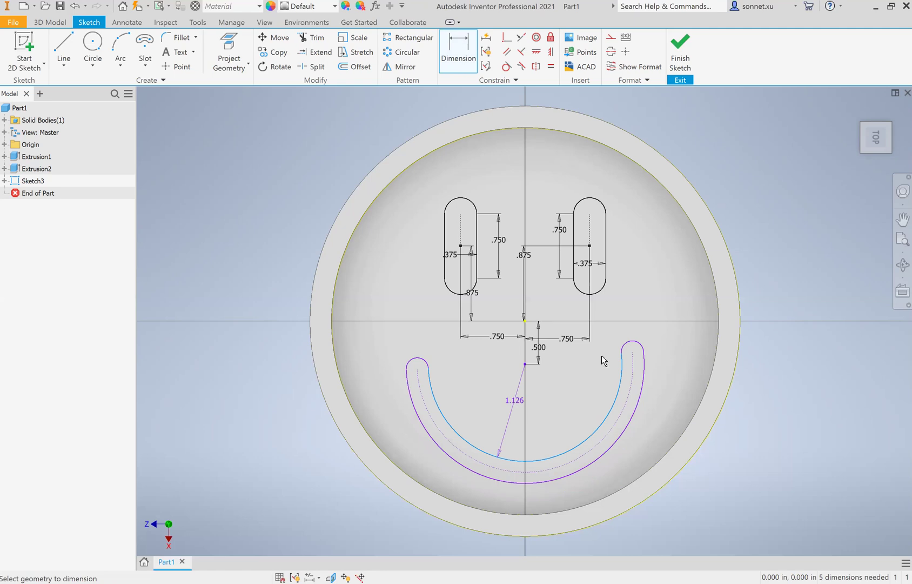
text(1)
key(Return)
- Dimension the radius of the arc slot's left rounded end and set it to 0.188 in
click(432, 367)
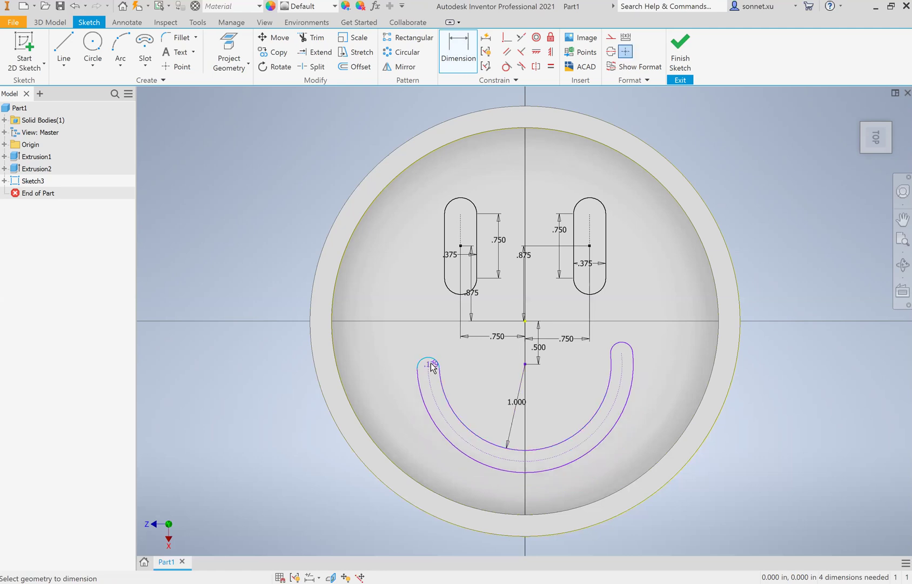
click(432, 366)
text(0.18)
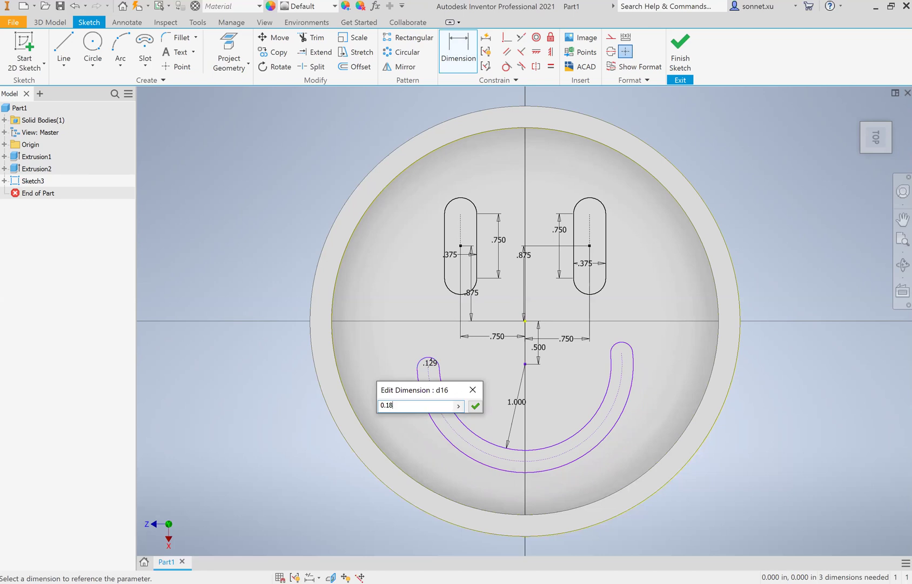
text(8)
key(Return)
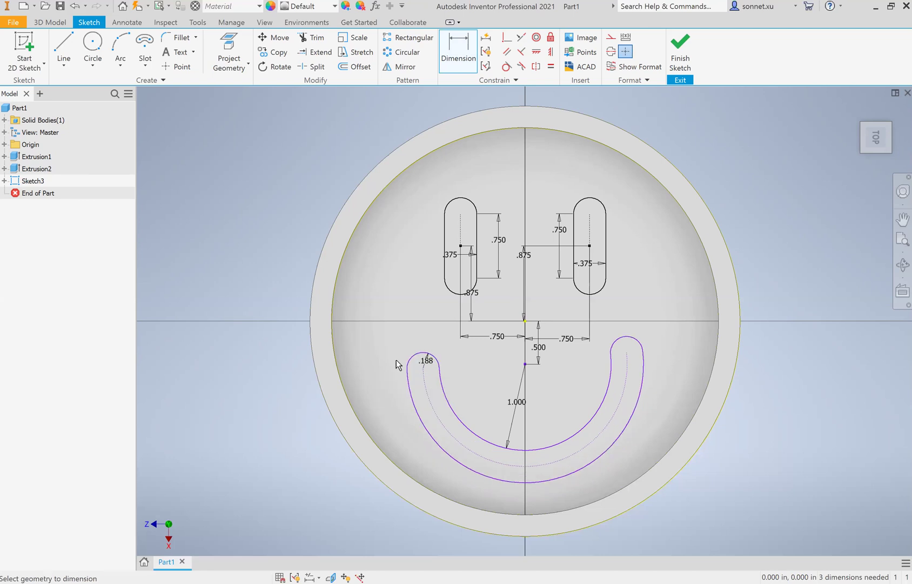
- Change the radius of the arc slot's left rounded end to 0.125 in and leave dimensioning
double_click(425, 360)
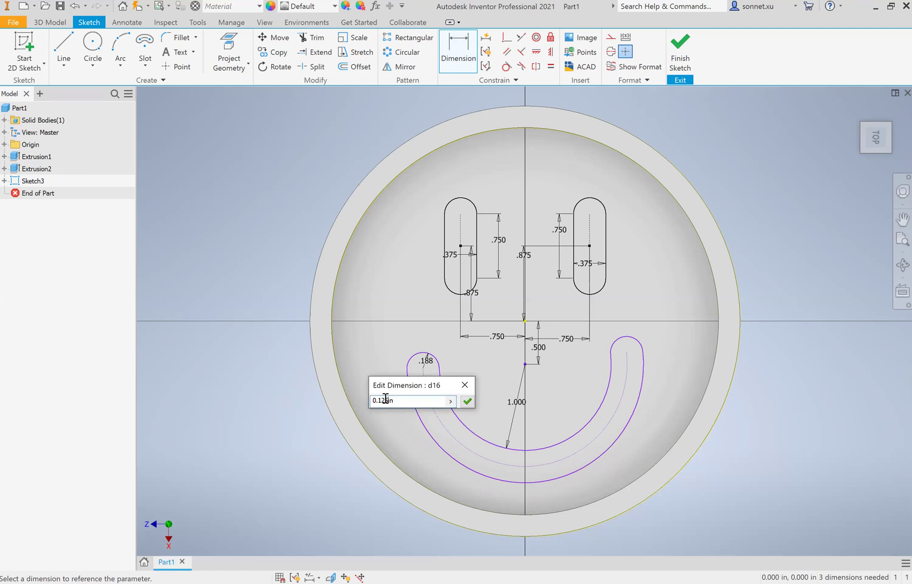
key(Return)
key(Escape)
- Shift the arc slot around to test its remaining freedom of movement, and undo the last shift
click(432, 359)
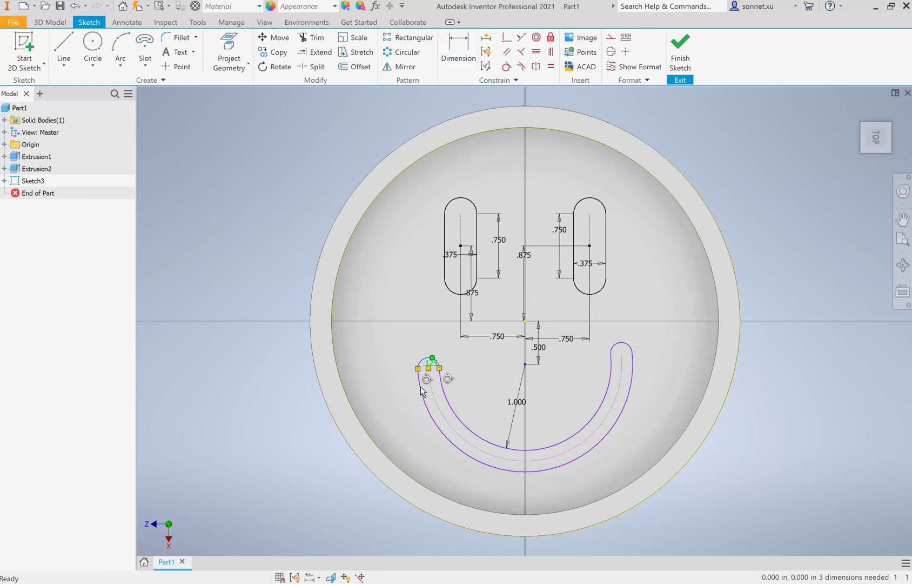
drag(452, 435, 445, 460)
drag(384, 416, 666, 350)
key(ctrl+z)
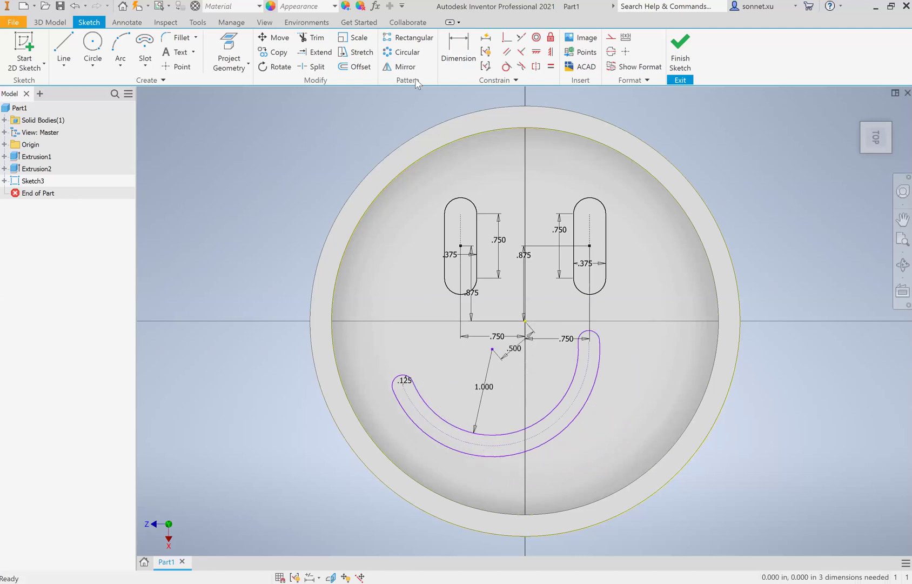
- Sketch a straight line about 2.23 in long joining the centers of the arc slot's two rounded ends
click(62, 46)
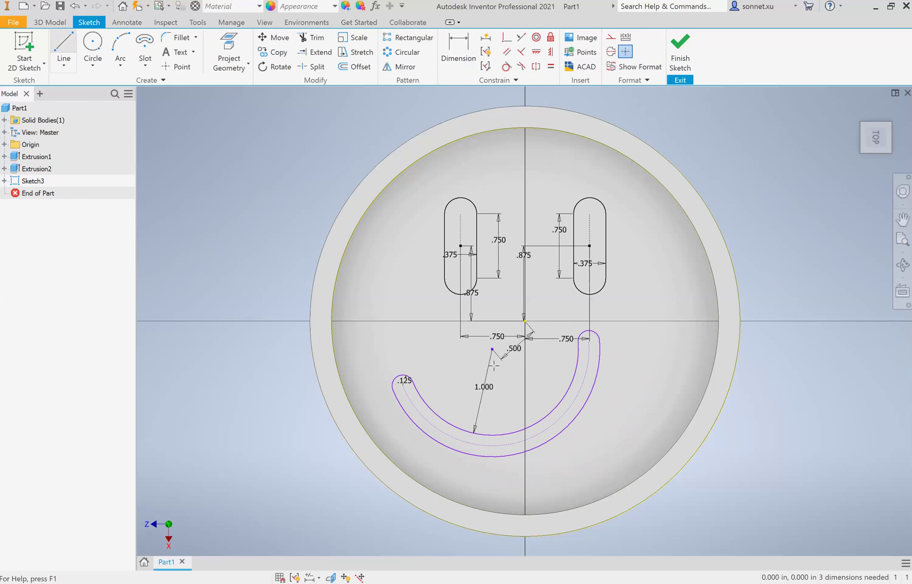
click(588, 340)
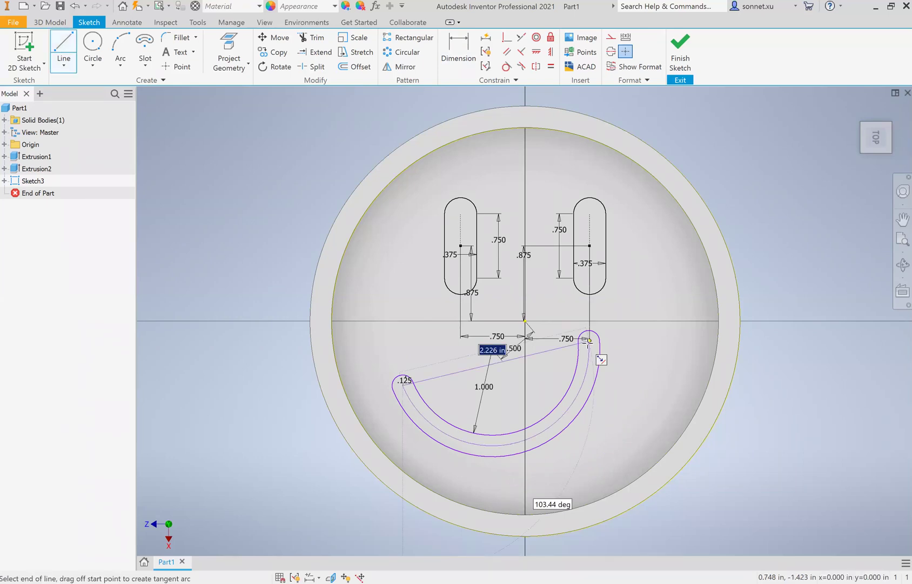
key(Escape)
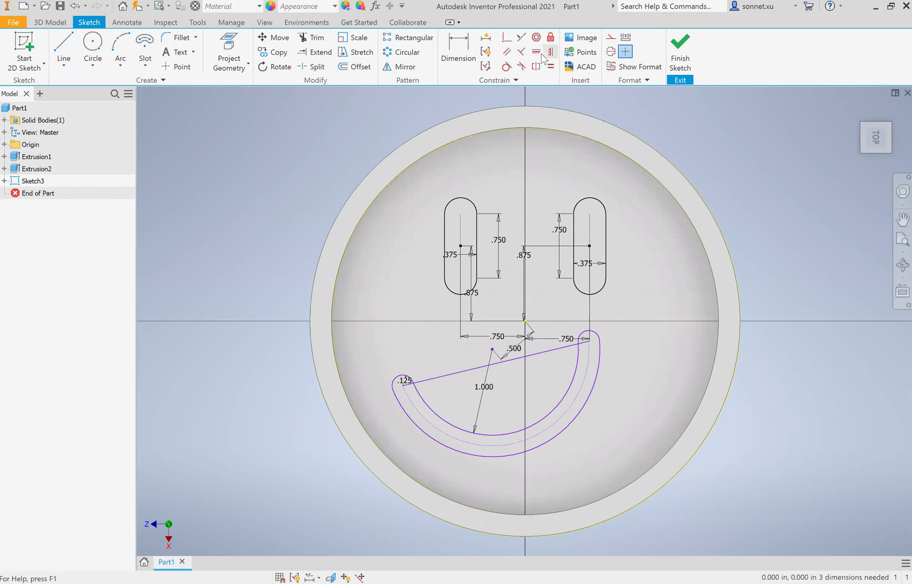
click(536, 53)
click(519, 361)
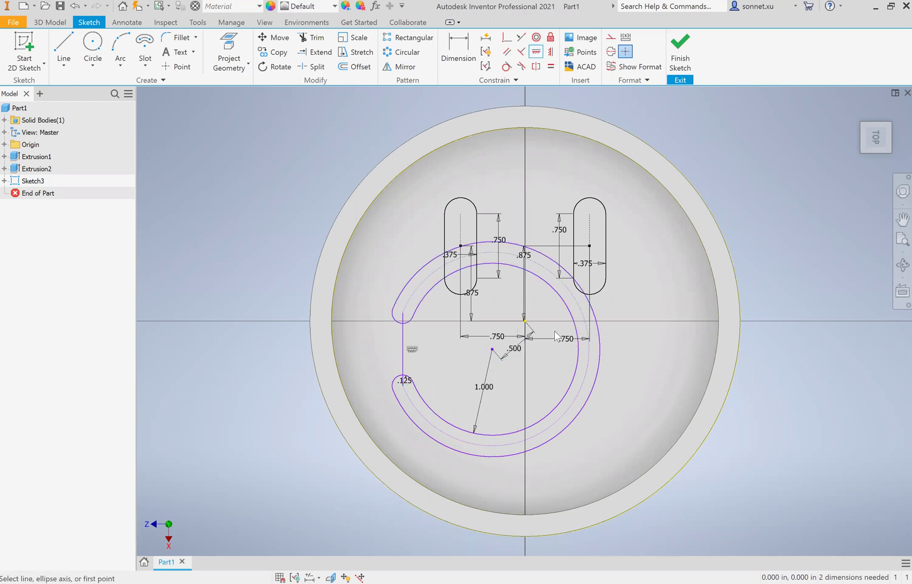
key(ctrl+z)
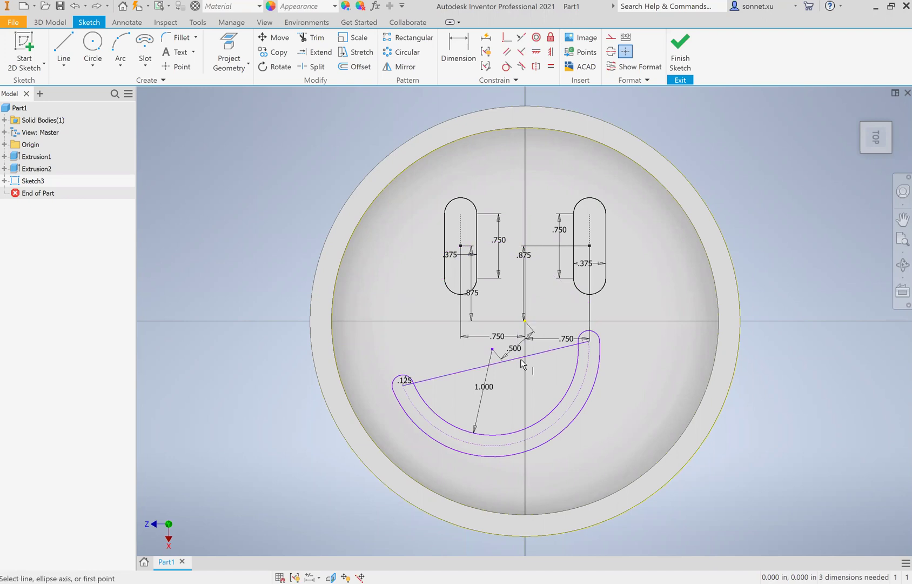
- Apply a vertical constraint to the line joining the arc slot's end centers so both mouth ends sit level
key(ctrl+y)
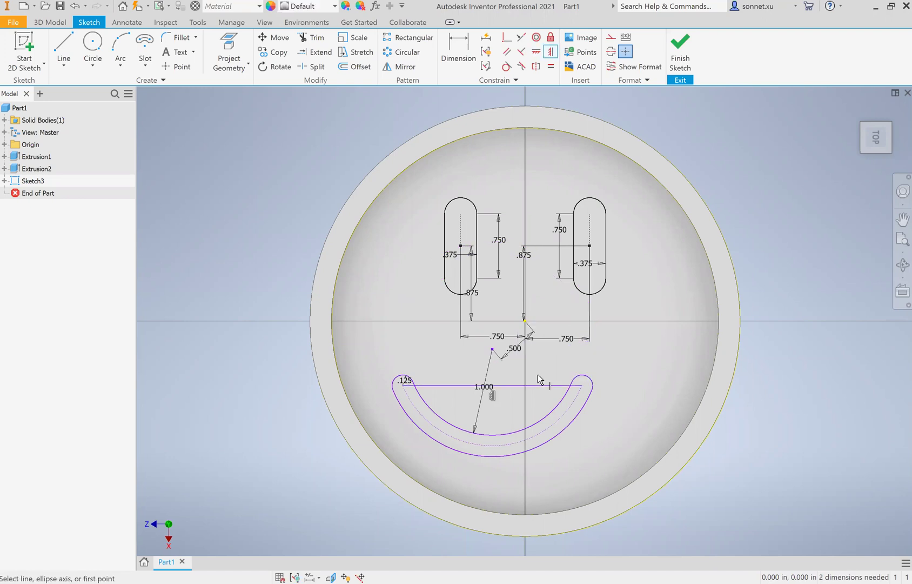
key(Escape)
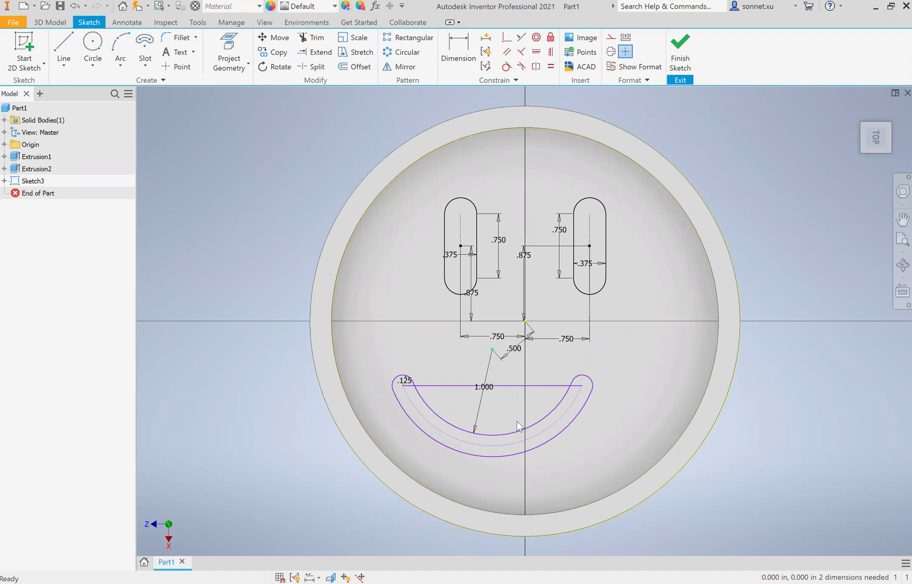
- Shift the arc slot around to test its remaining freedom and shorten it to a small, shallow curve
drag(549, 418, 562, 415)
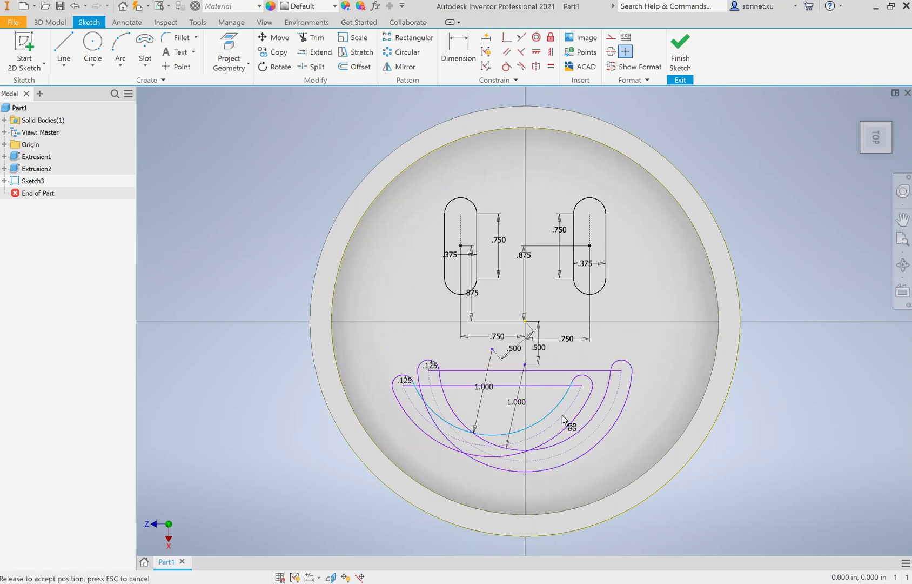
drag(493, 134, 528, 304)
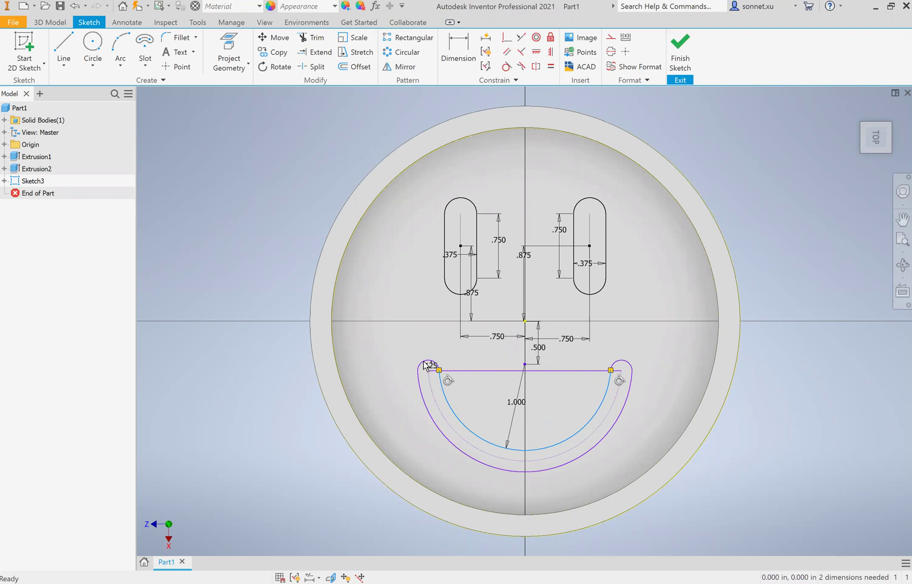
drag(493, 387, 471, 435)
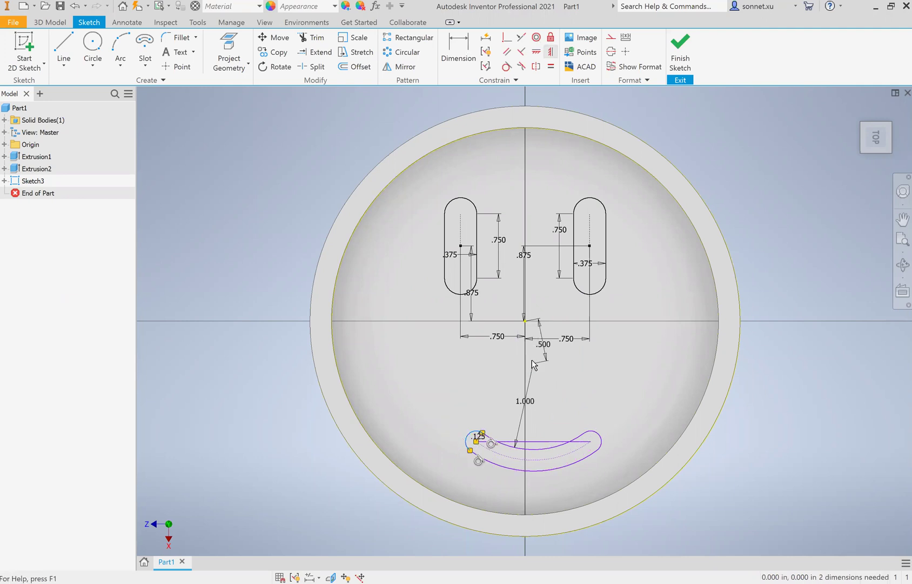
click(532, 362)
key(d)
click(524, 323)
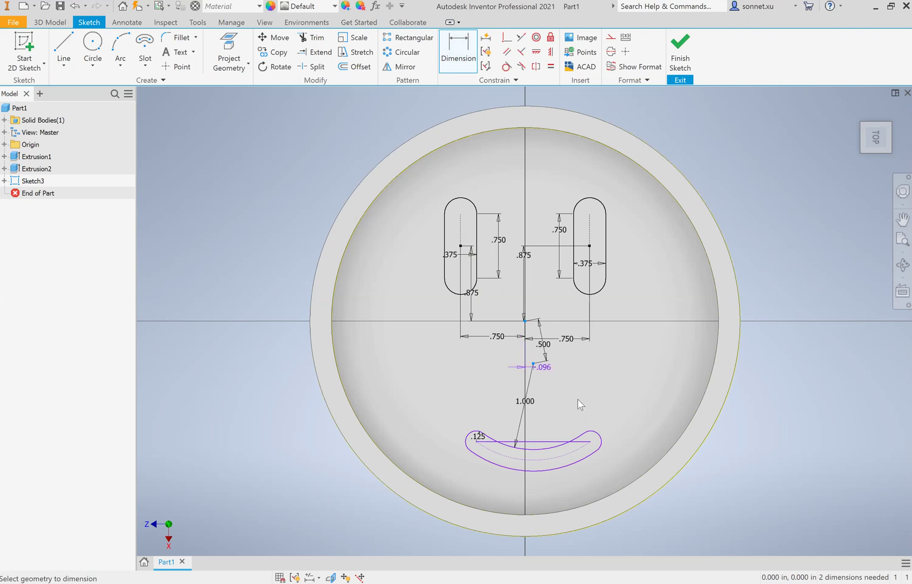
key(Escape)
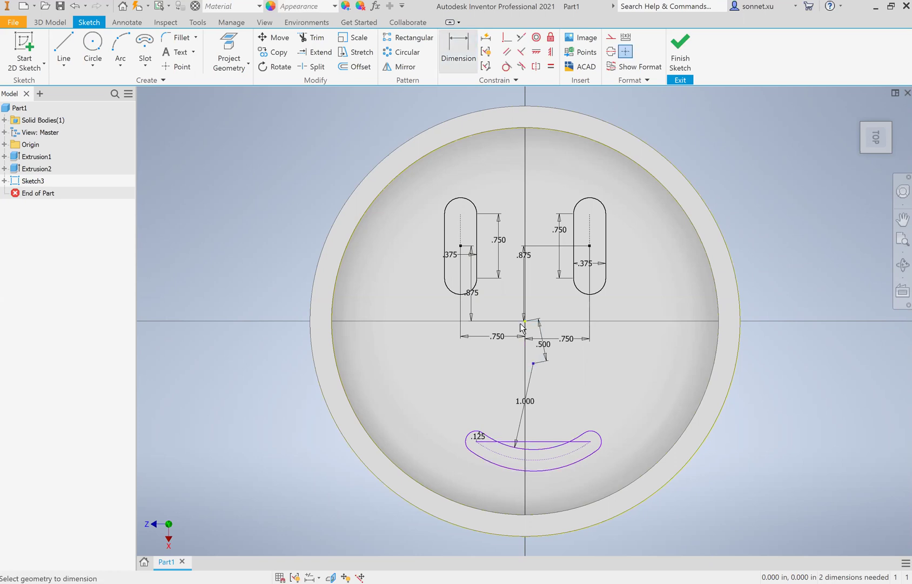
- Dimension the sideways offset between the arc slot's center point and the disc's center, and set it to 0 in
click(533, 361)
click(528, 352)
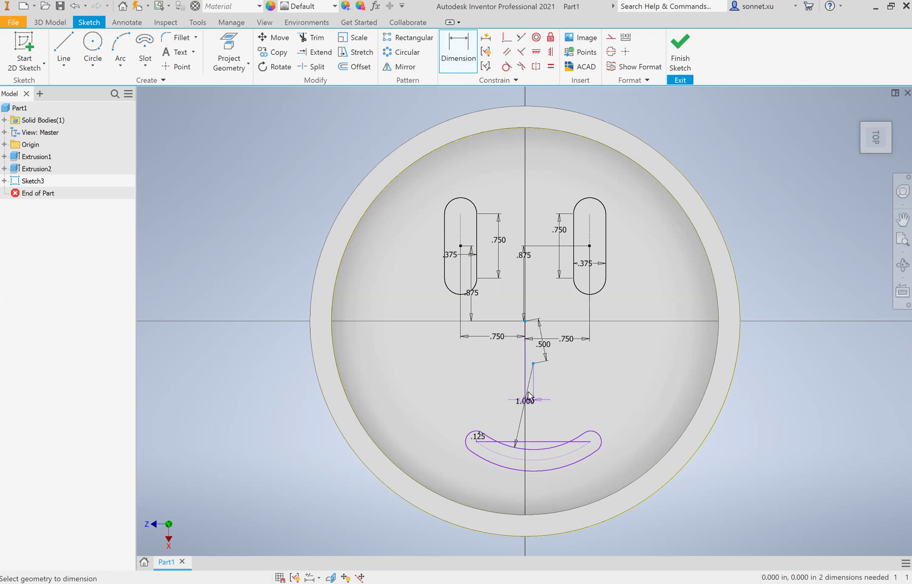
click(517, 453)
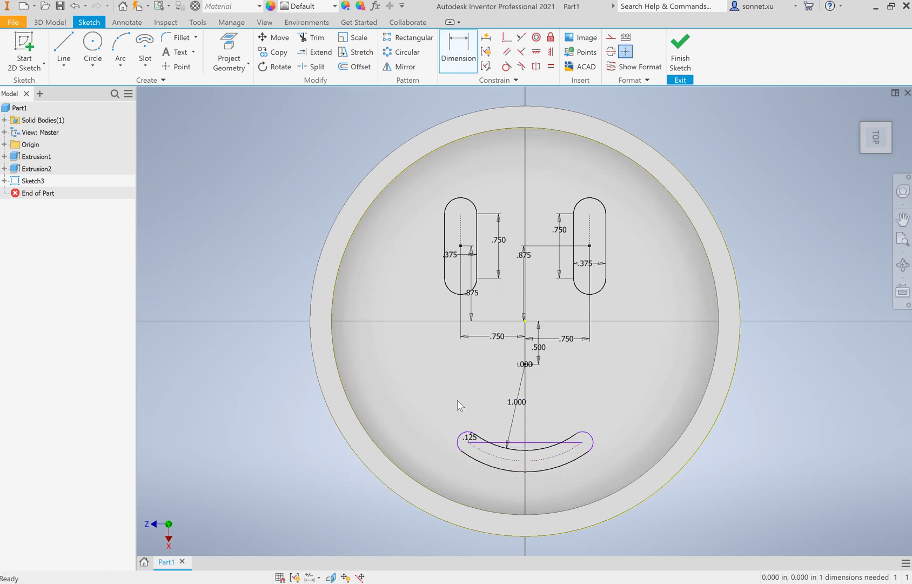
key(Escape)
- Lengthen the arc slot into a wider smile, make the line joining its end centers construction geometry, and finish the sketch
drag(460, 437, 423, 391)
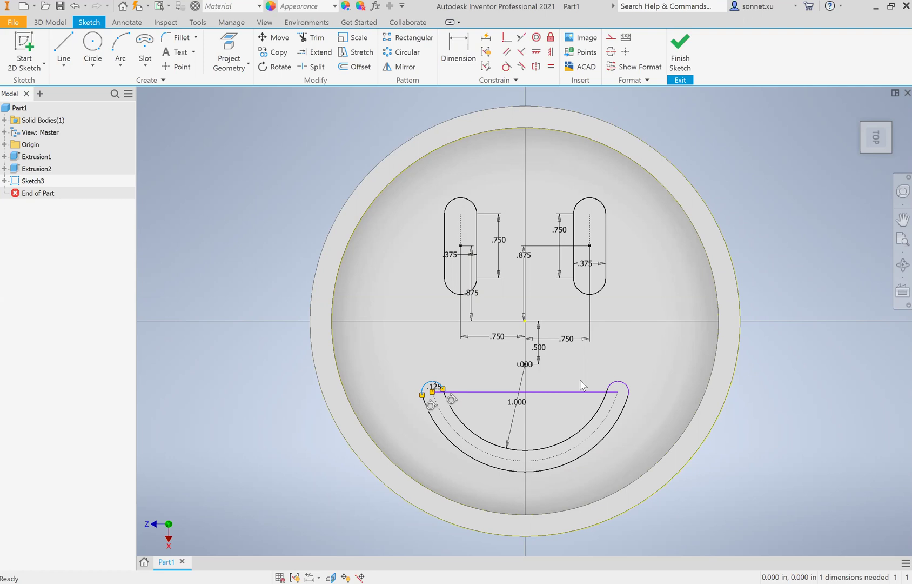
click(570, 397)
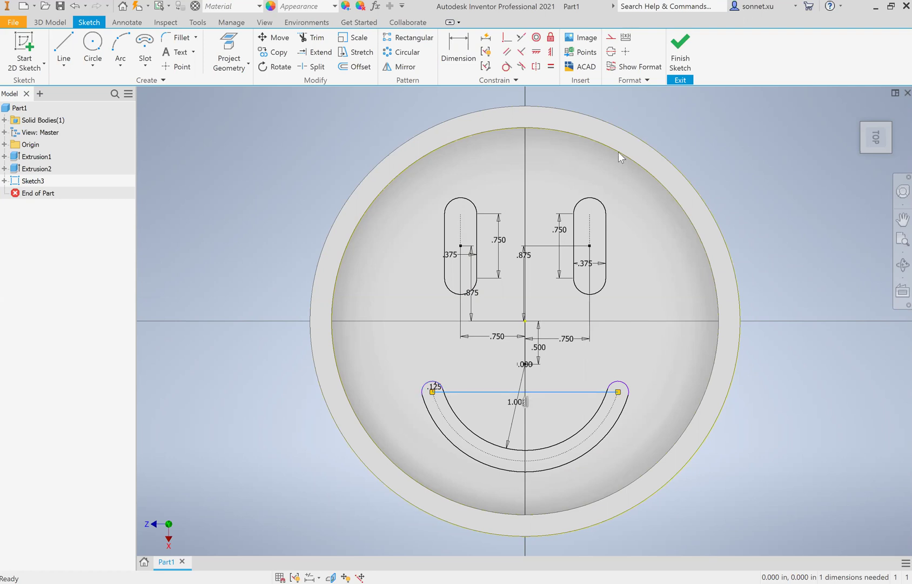
click(625, 51)
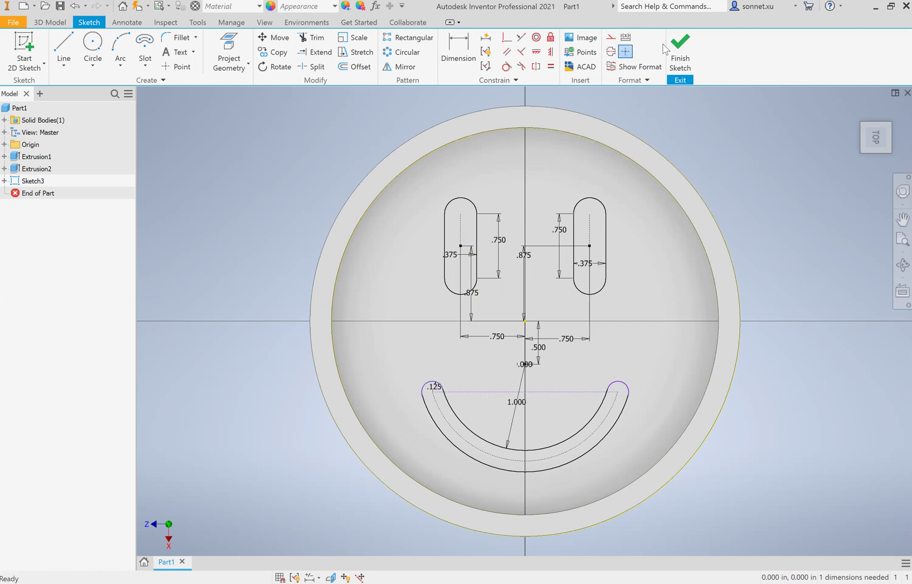
click(669, 45)
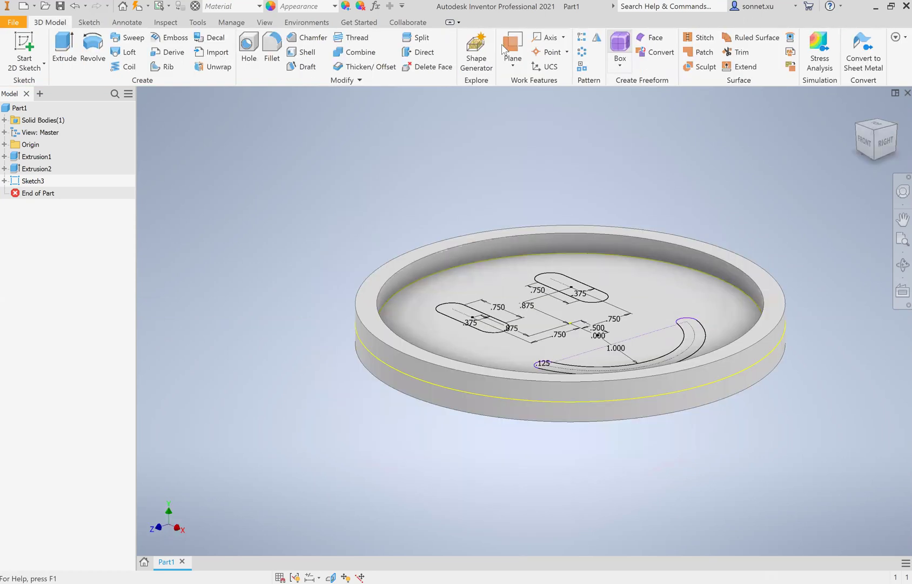
- Extrude the two slot eyes and the arc-slot mouth upward from the recess floor as raised features
click(75, 53)
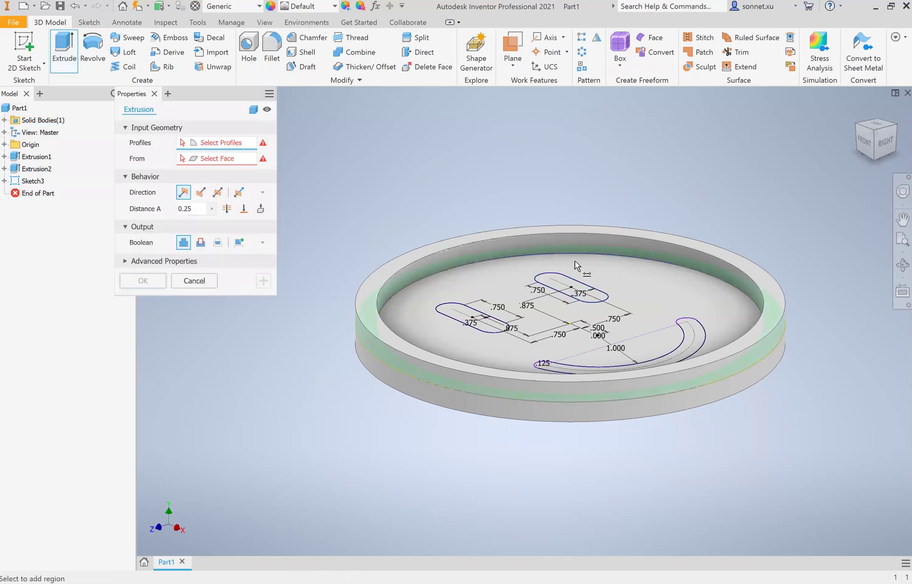
key(F6)
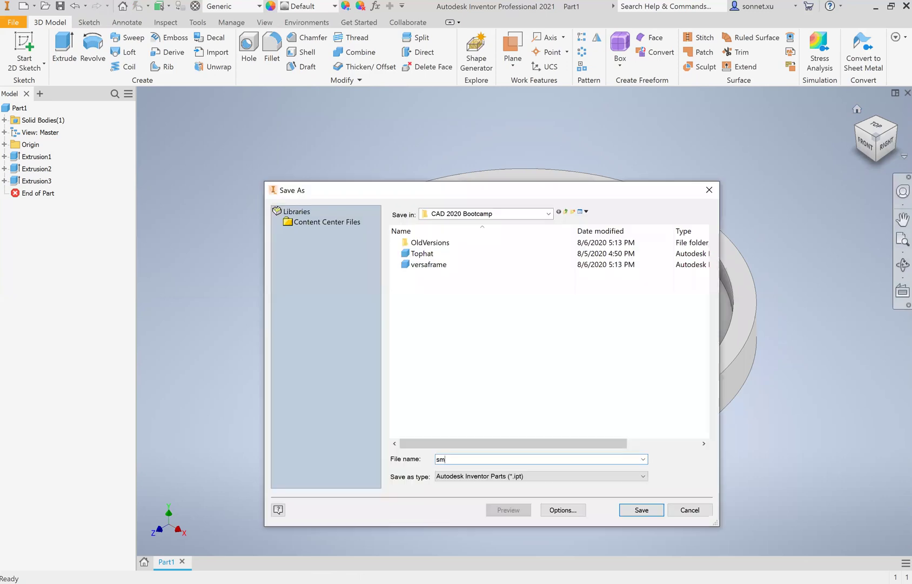
- Save the part as smilyface in the CAD 2020 Bootcamp folder
text(ily)
text(face)
key(Return)
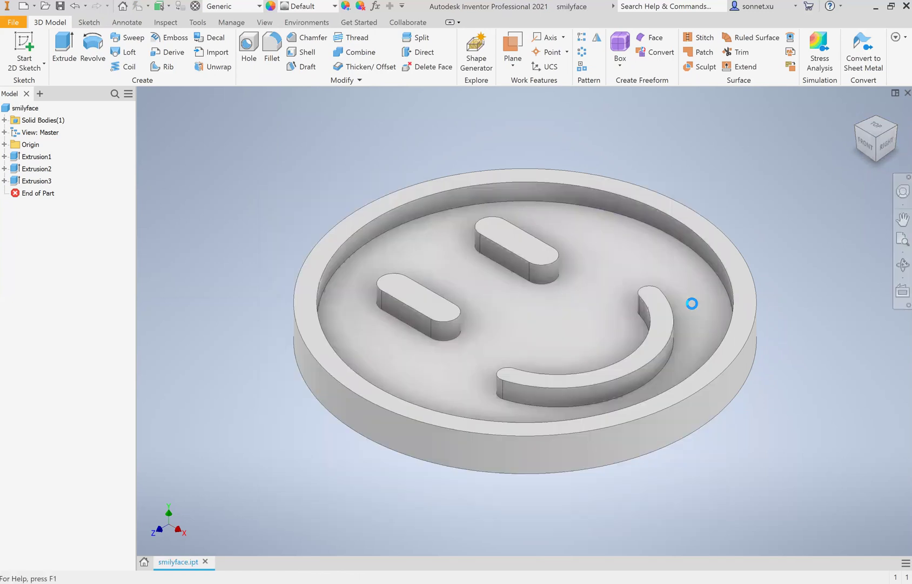